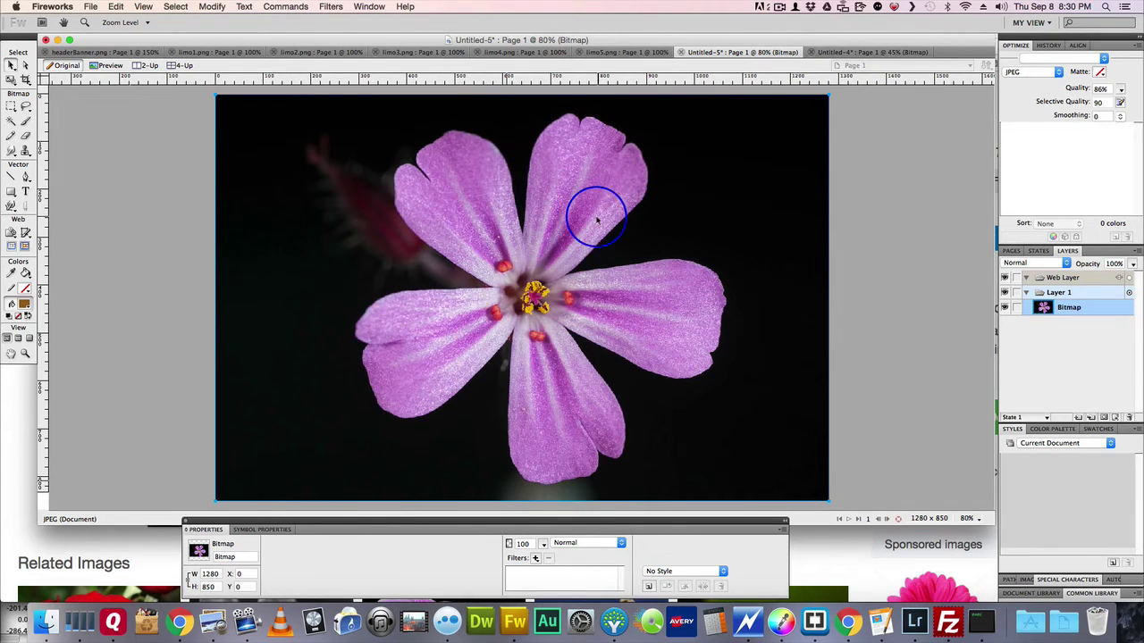
Back on the pink flower document, test a Magic Wand selection of the black background, then deselect it.
click(852, 52)
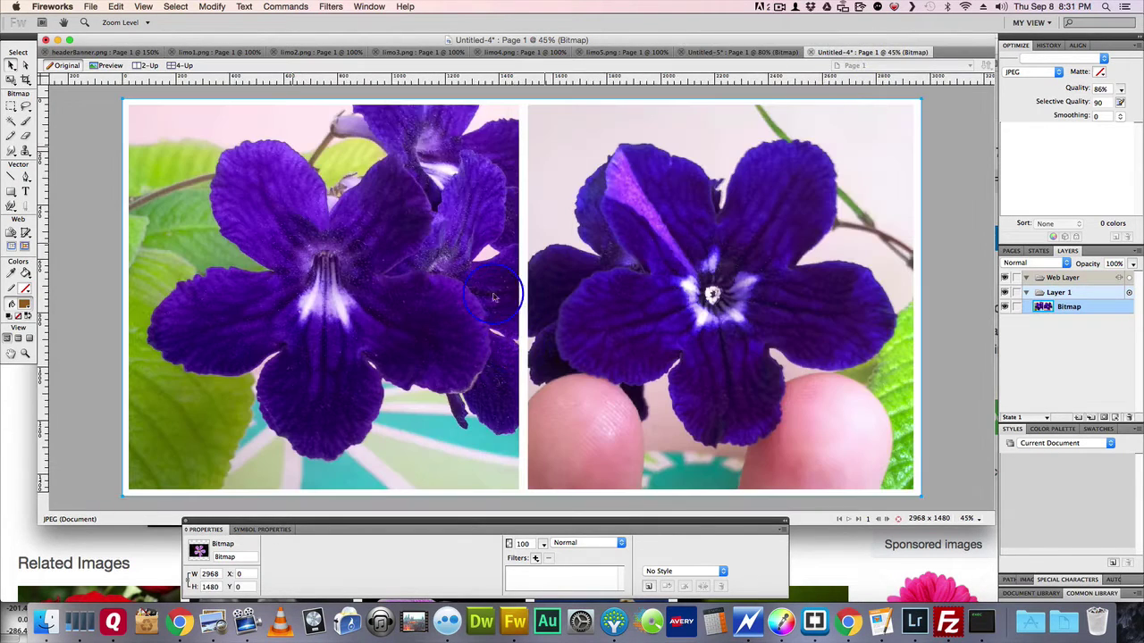
click(742, 52)
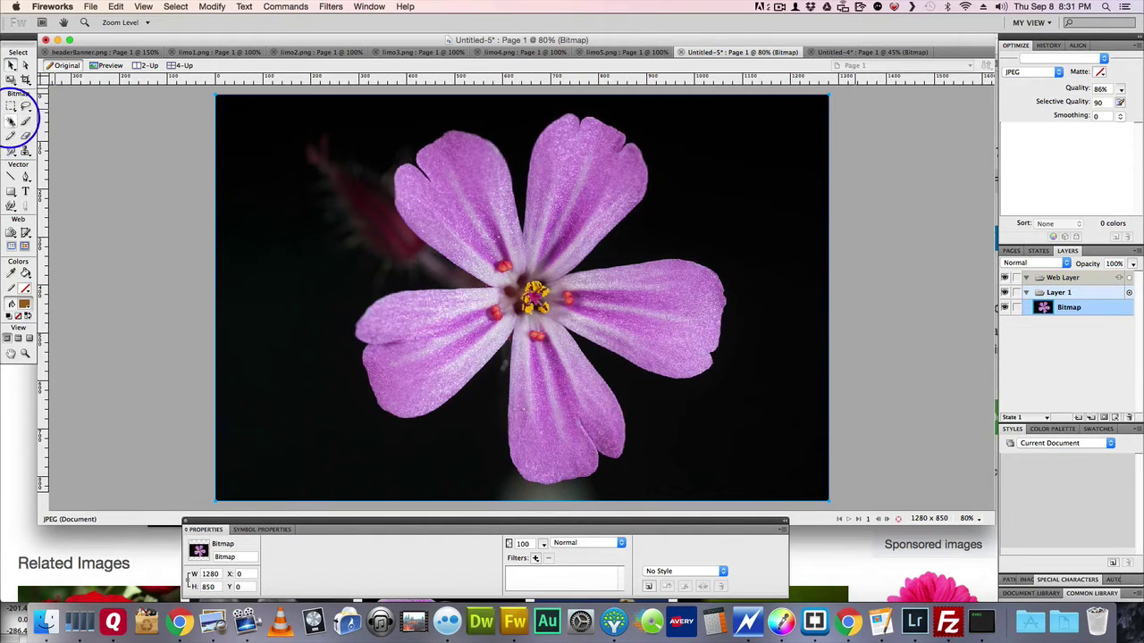
click(12, 134)
click(12, 120)
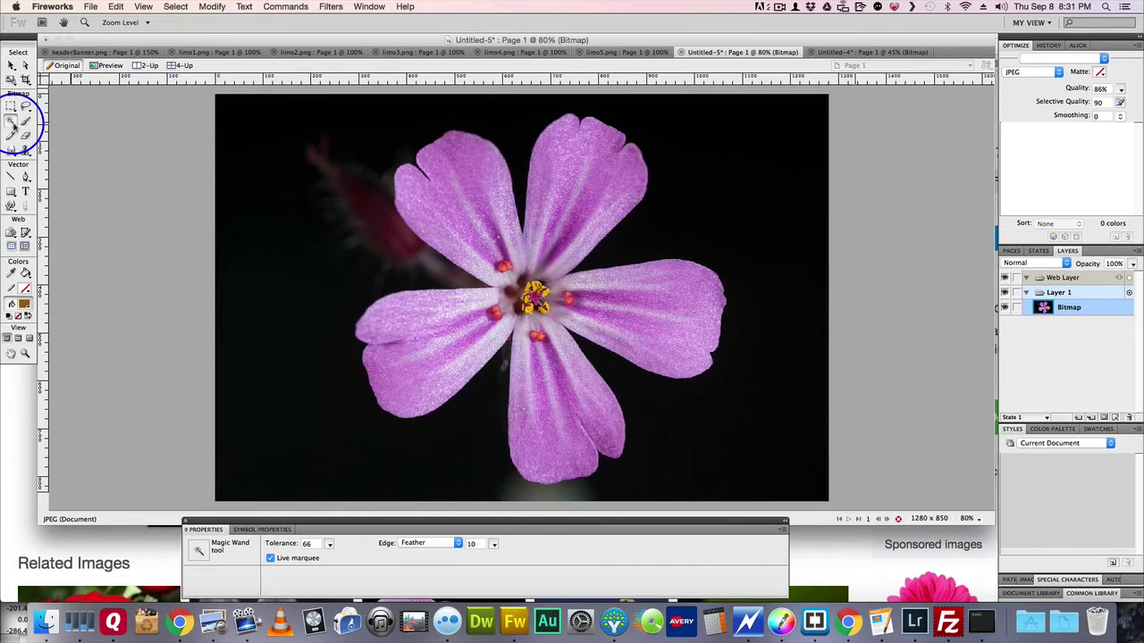
click(293, 157)
click(177, 6)
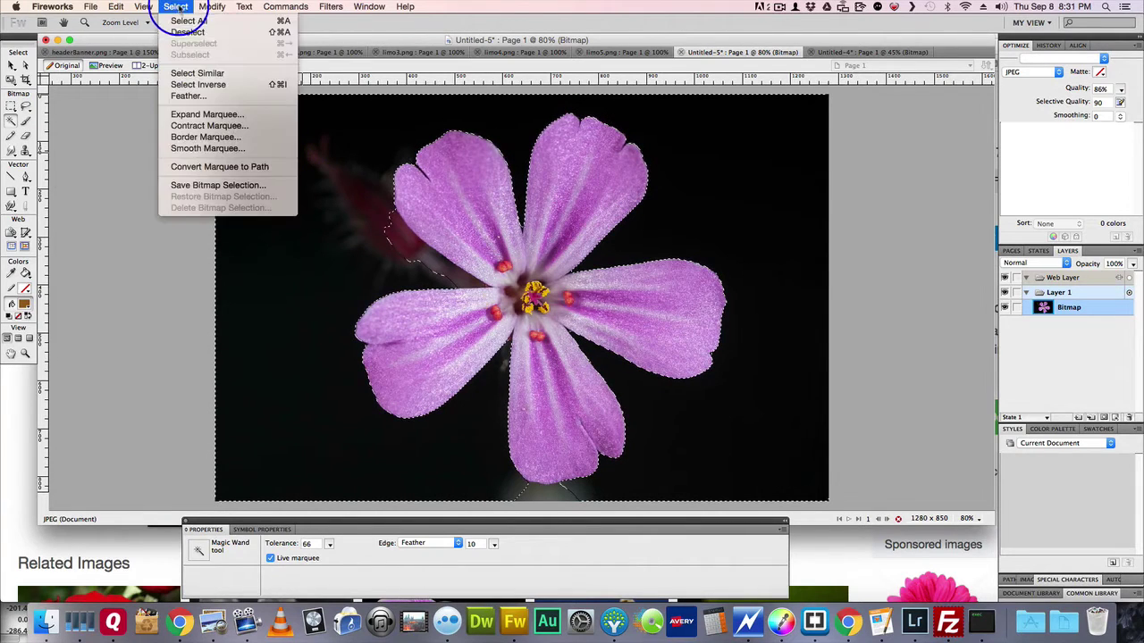
click(182, 31)
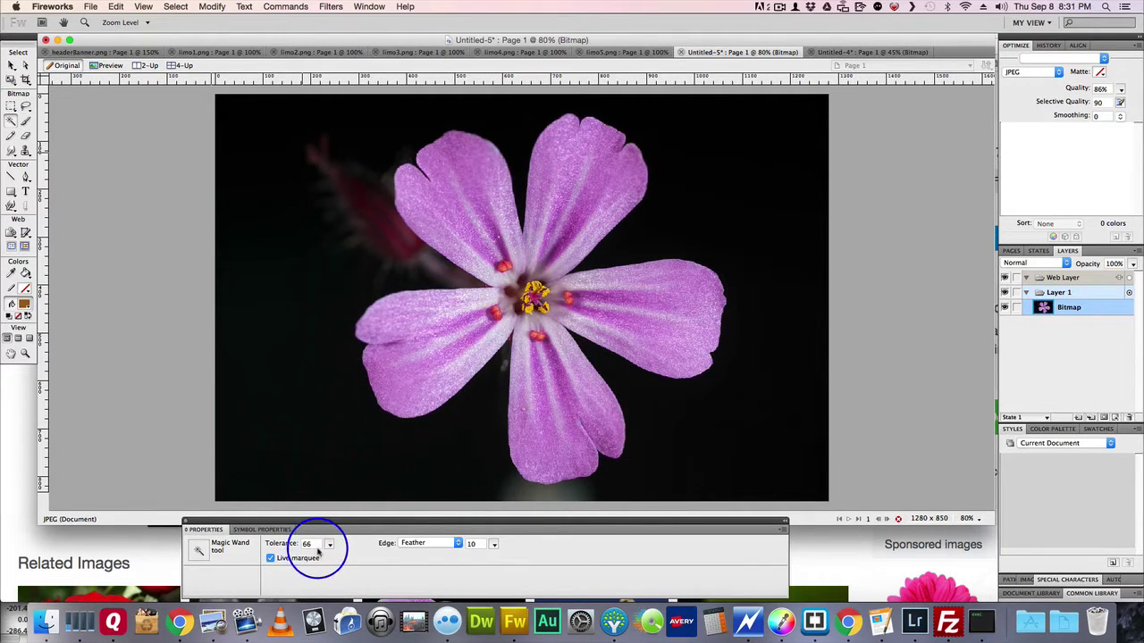
Lower the Magic Wand tolerance to 59.
click(330, 547)
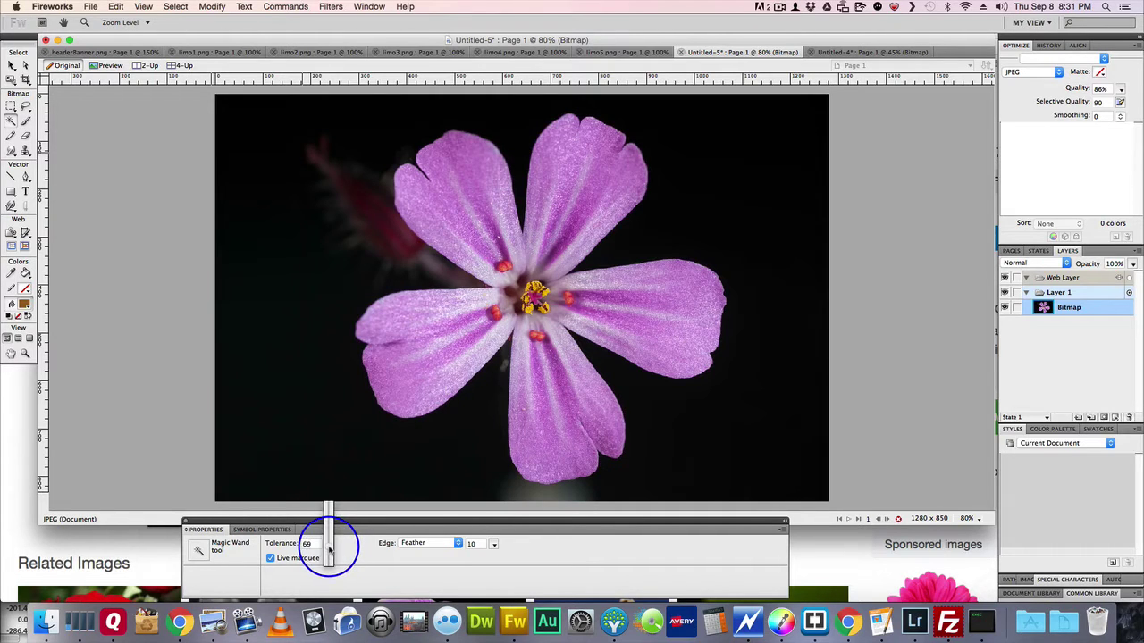
drag(329, 526, 330, 559)
drag(330, 554, 330, 554)
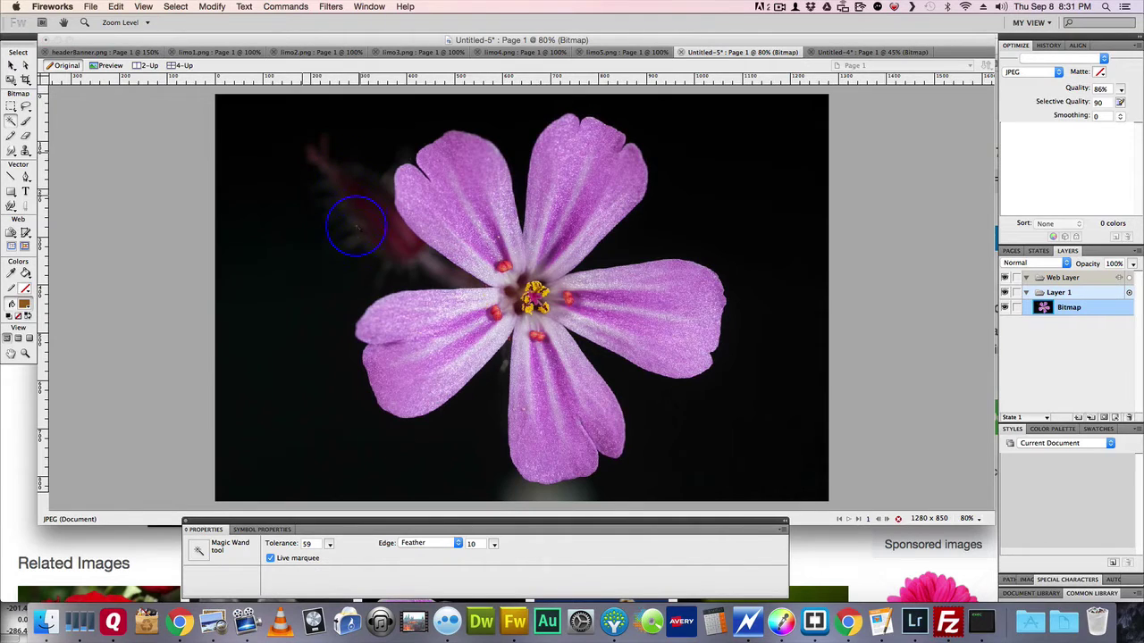
Magic Wand-select the black background and delete it repeatedly until the smudges are gone.
click(295, 184)
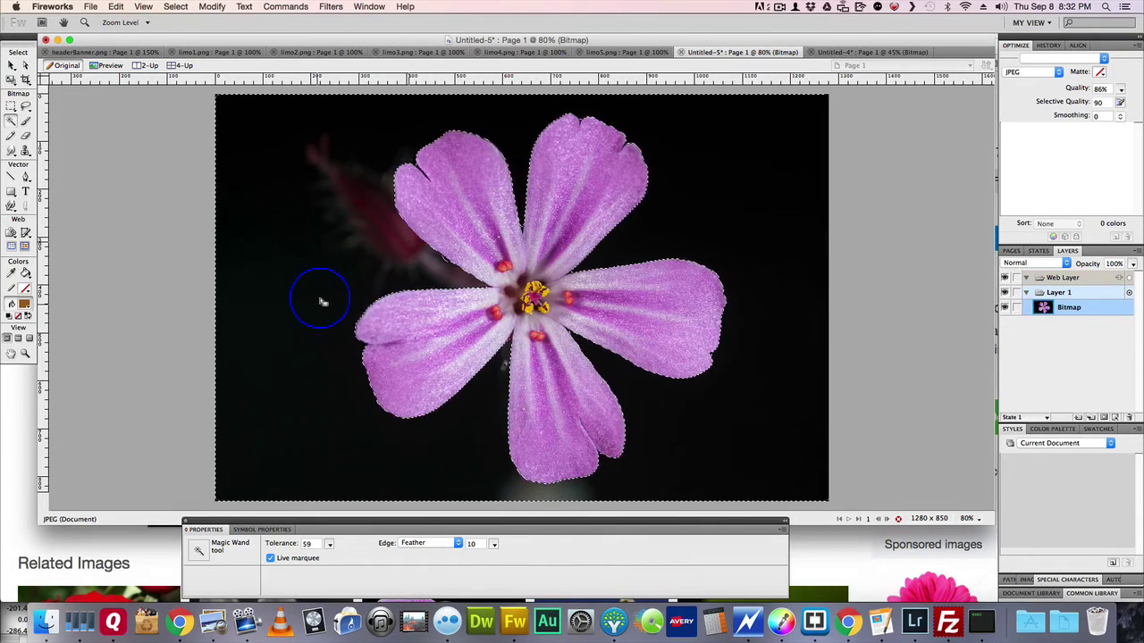
key(Delete)
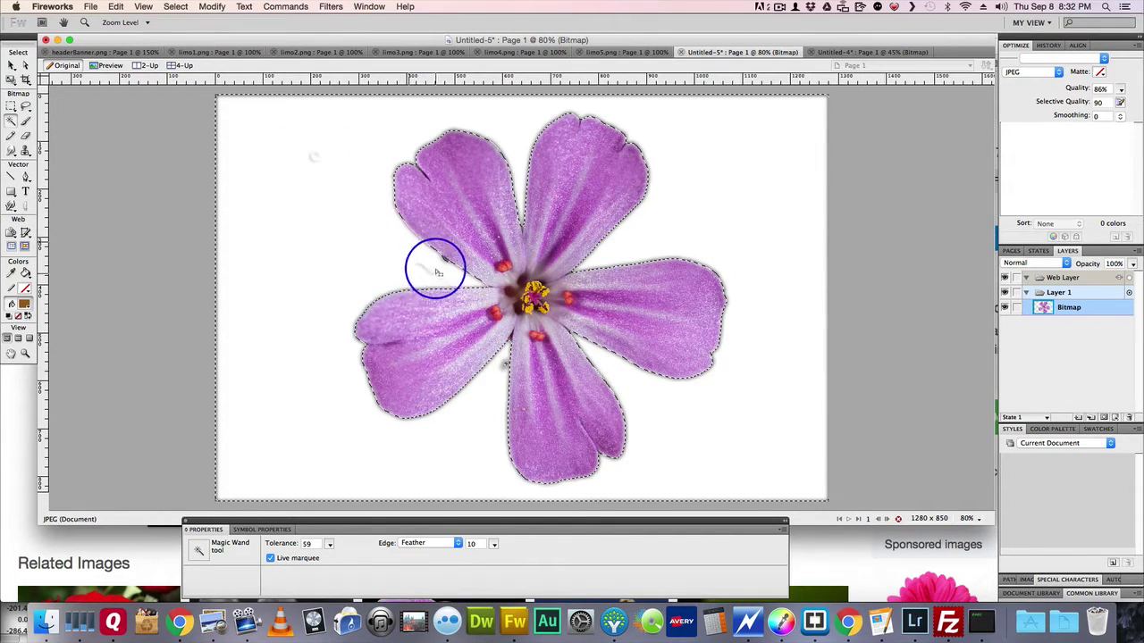
key(Delete)
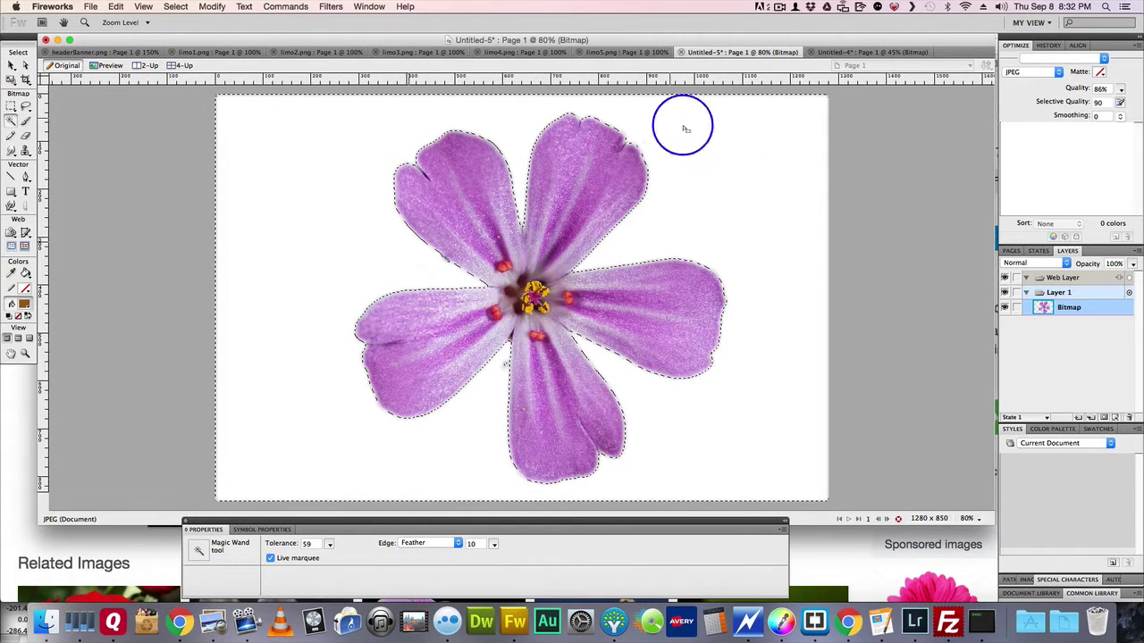
key(Delete)
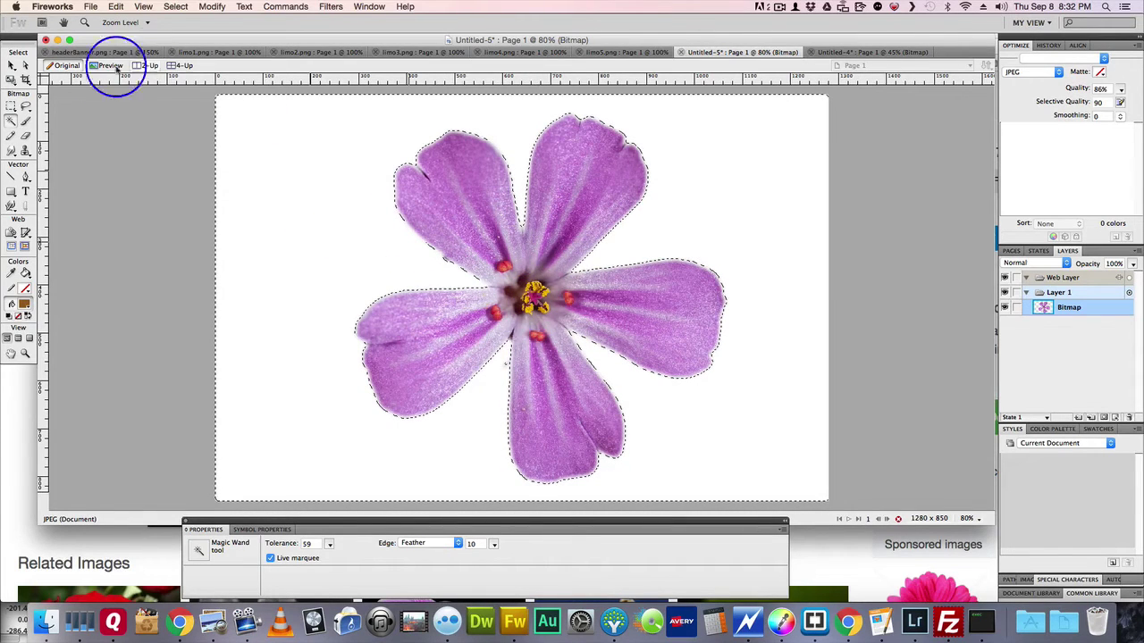
Deselect, then erase leftover petal fringes with a smaller eraser.
click(176, 7)
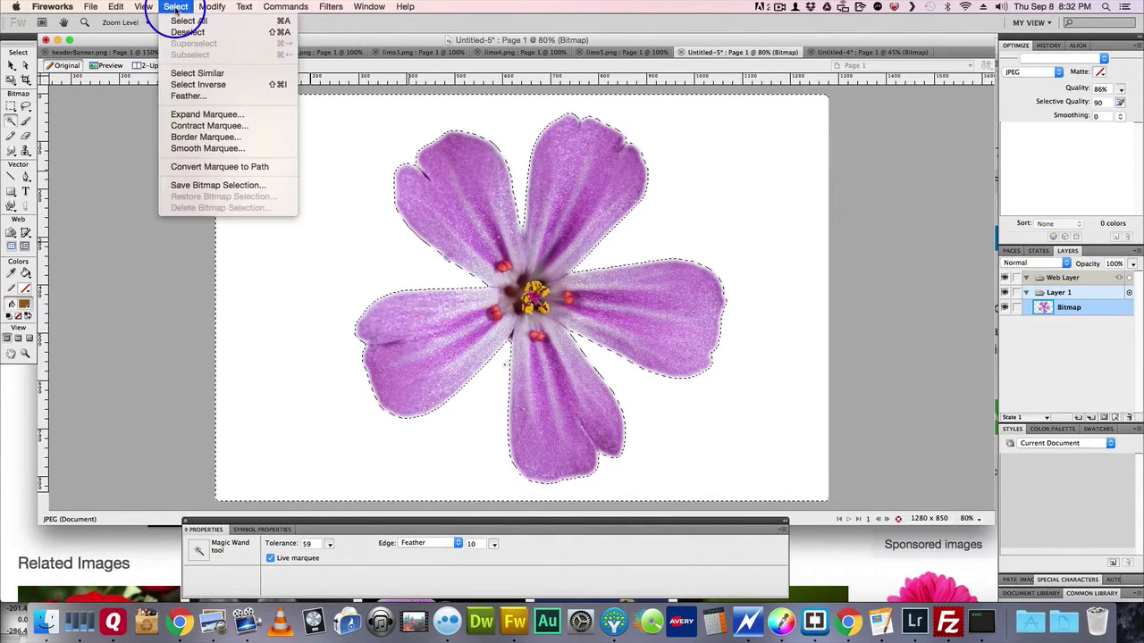
click(184, 33)
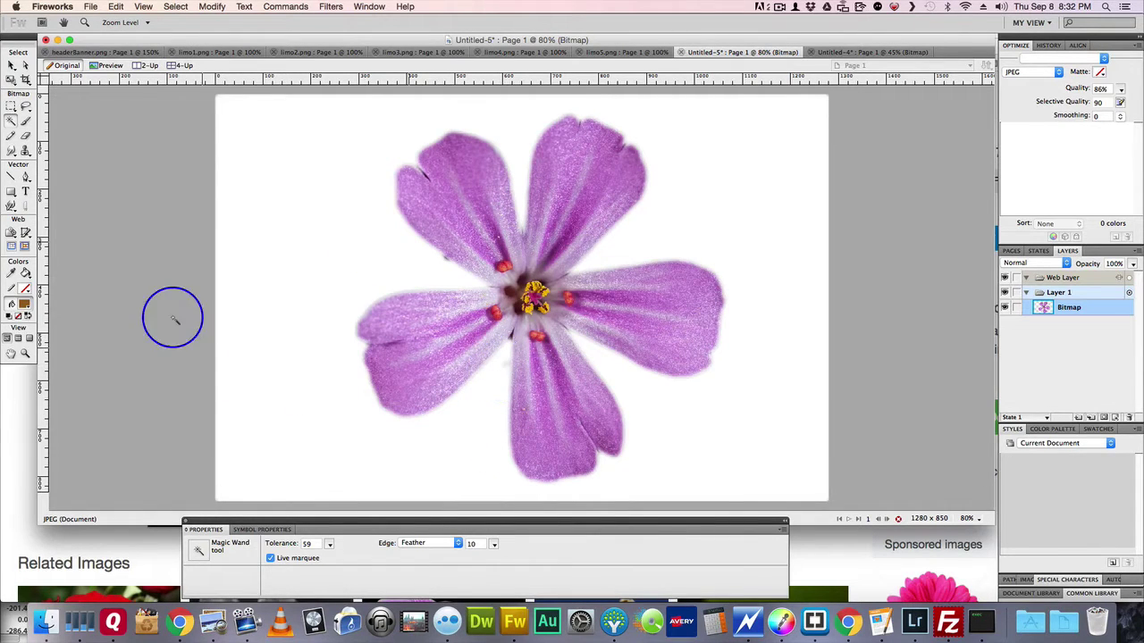
click(26, 136)
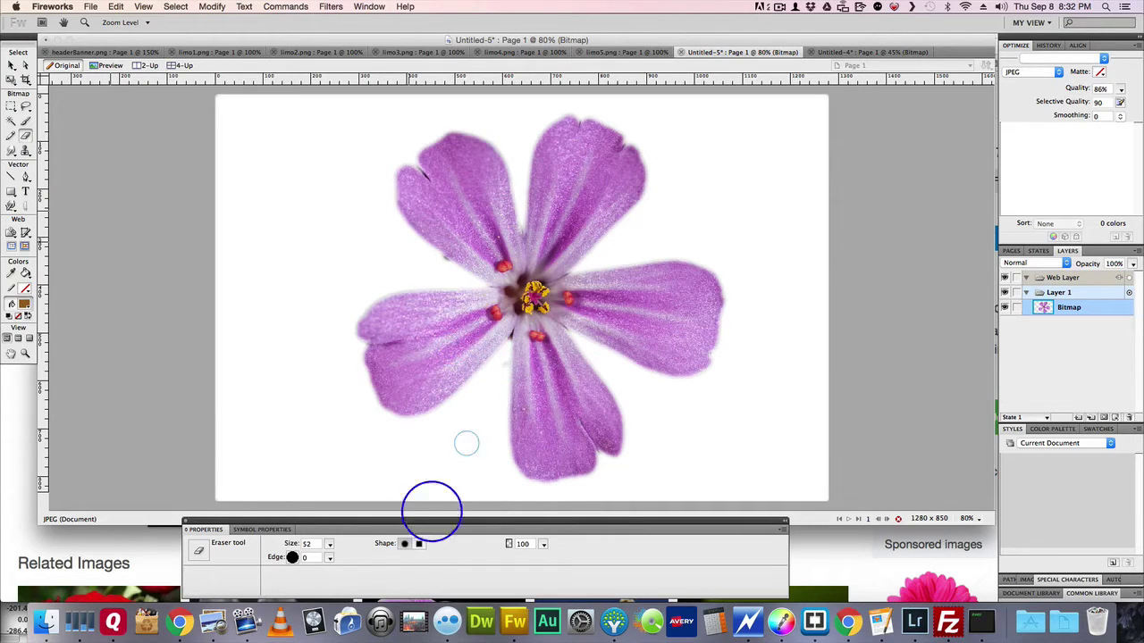
drag(329, 543, 329, 564)
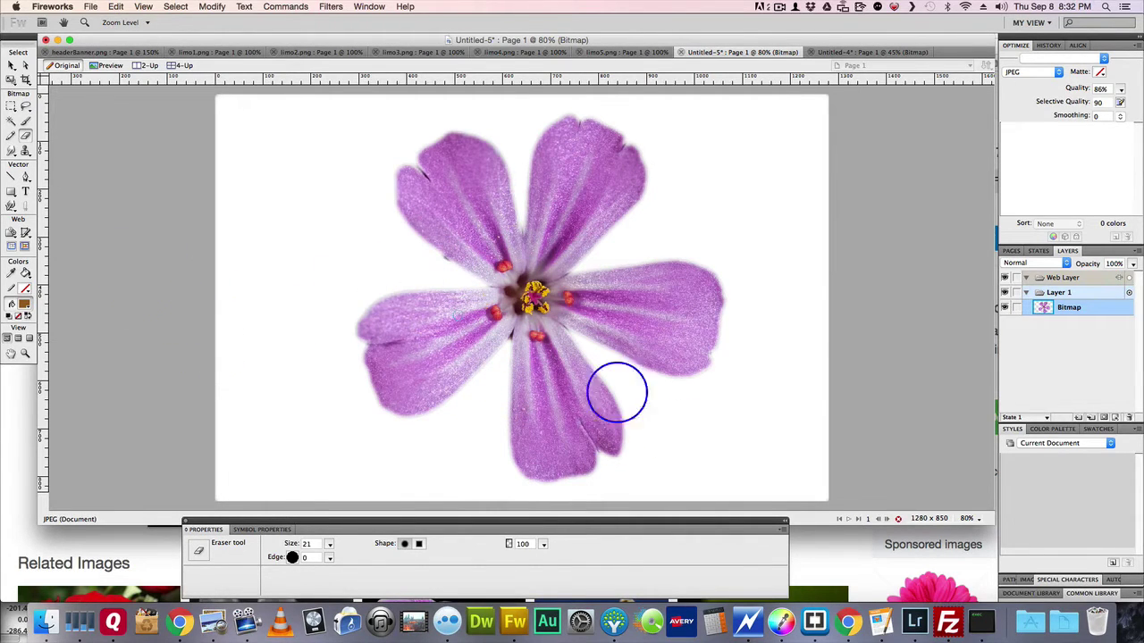
click(11, 66)
Set the canvas colour to none so the flower sits on transparency.
click(157, 273)
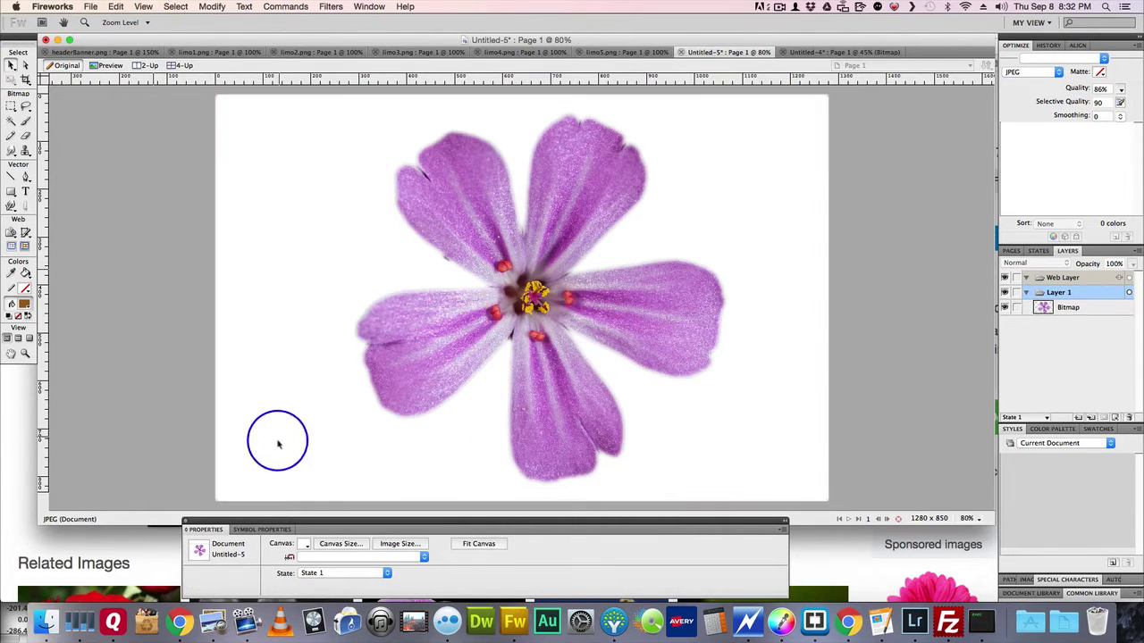
click(306, 544)
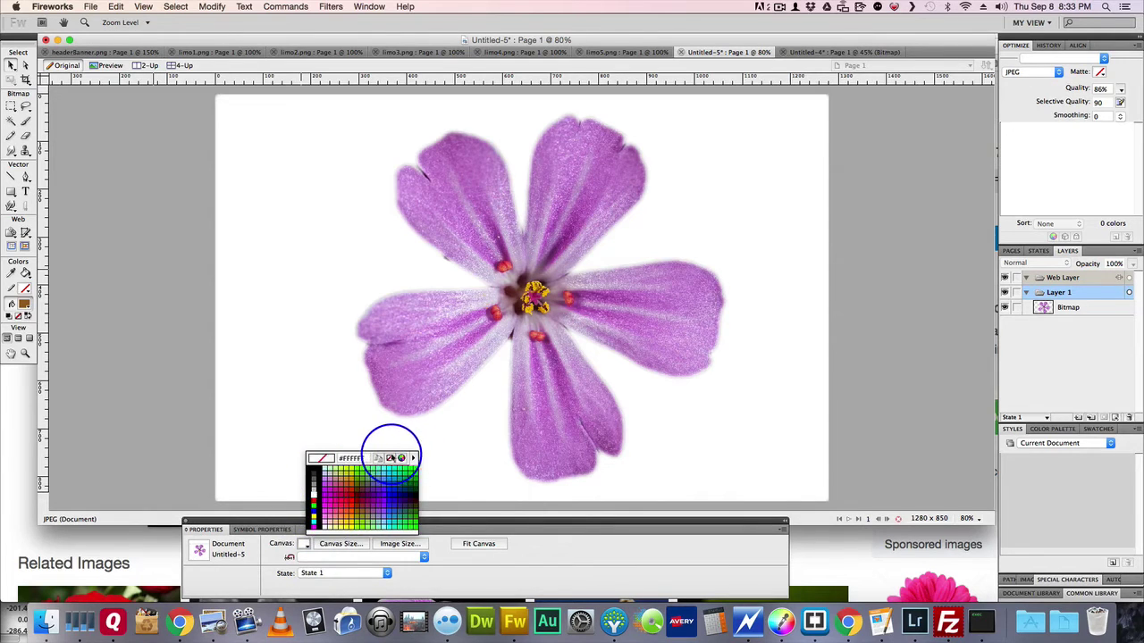
click(390, 458)
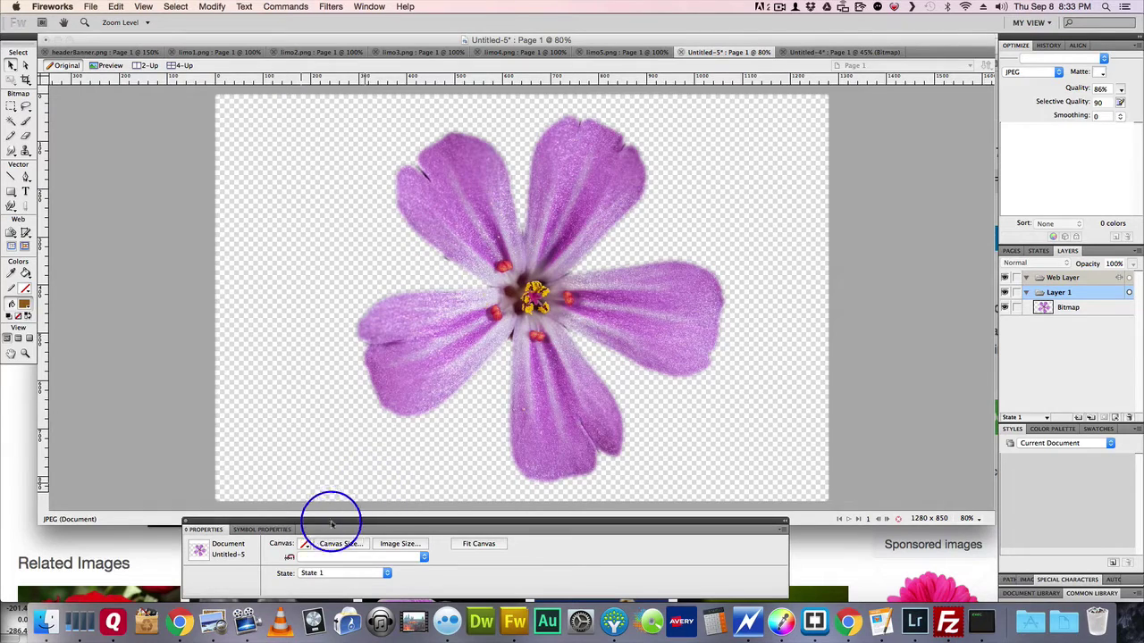
Fit the canvas to the flower bitmap.
click(528, 374)
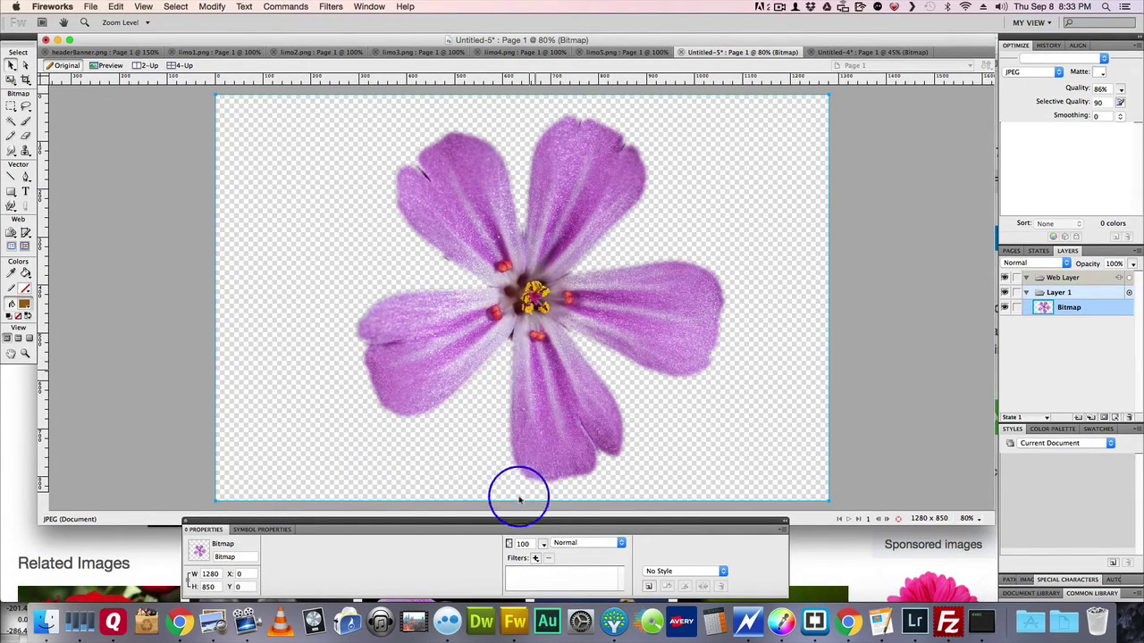
click(152, 446)
click(476, 545)
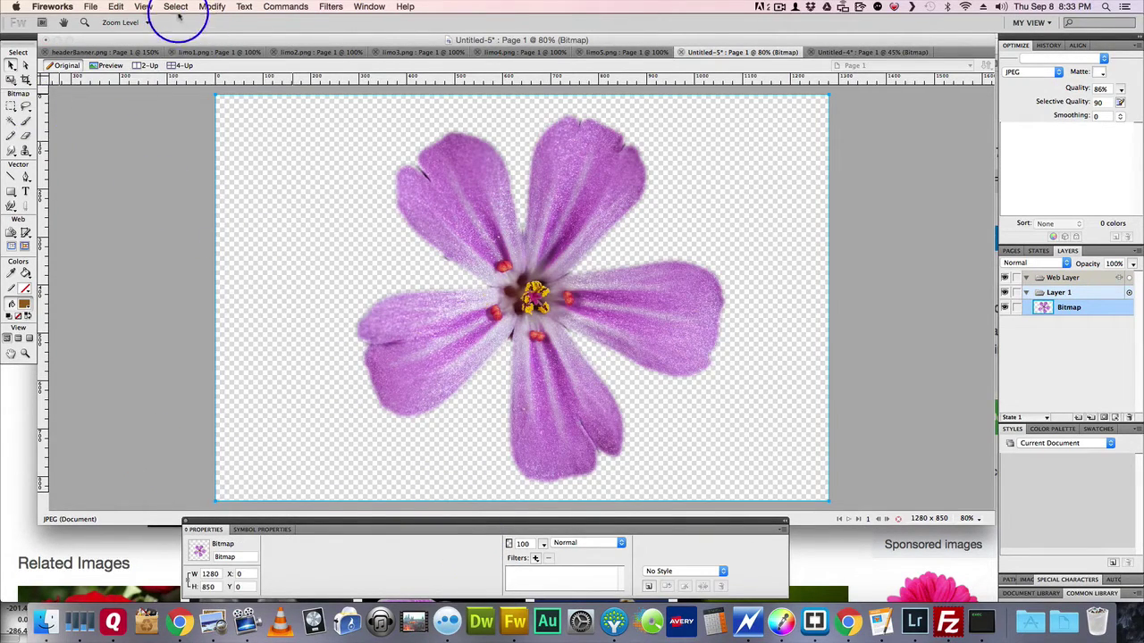
Crop the flower bitmap's left and right edges inward, then fit the canvas to 861 × 850.
right_click(462, 214)
mouse_move(521, 219)
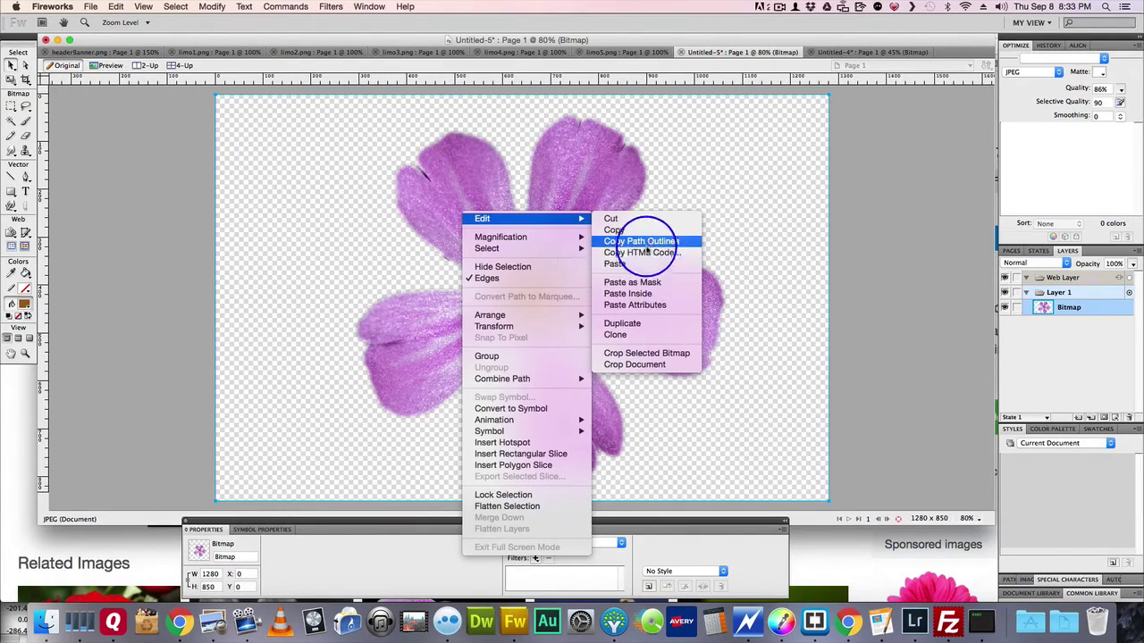
click(667, 359)
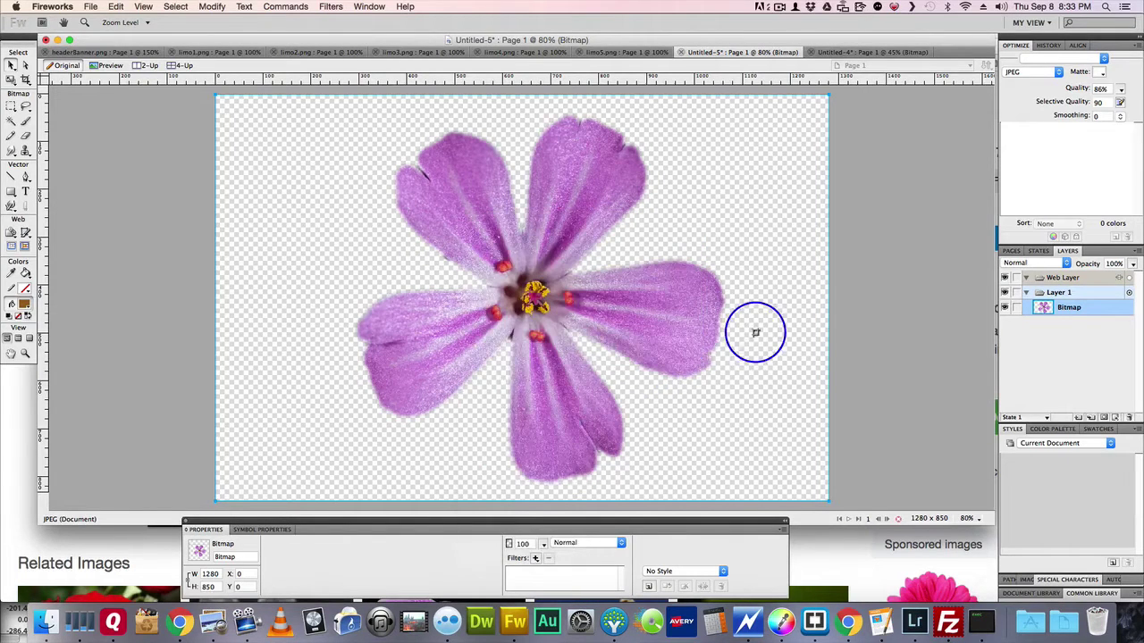
drag(830, 298, 742, 298)
drag(215, 296, 331, 296)
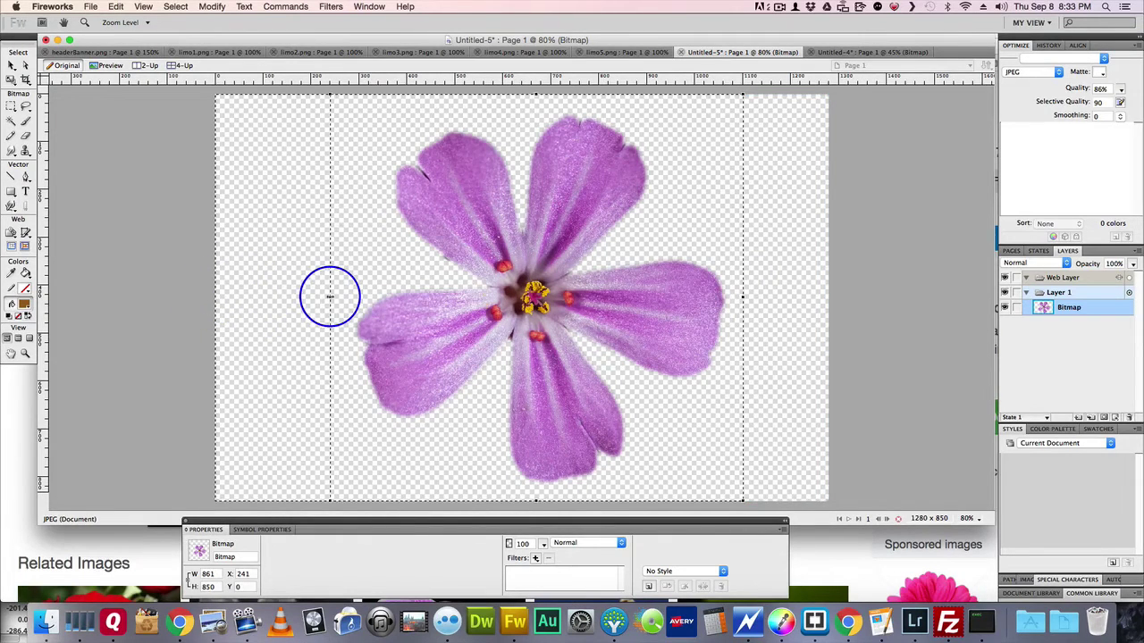
double_click(416, 322)
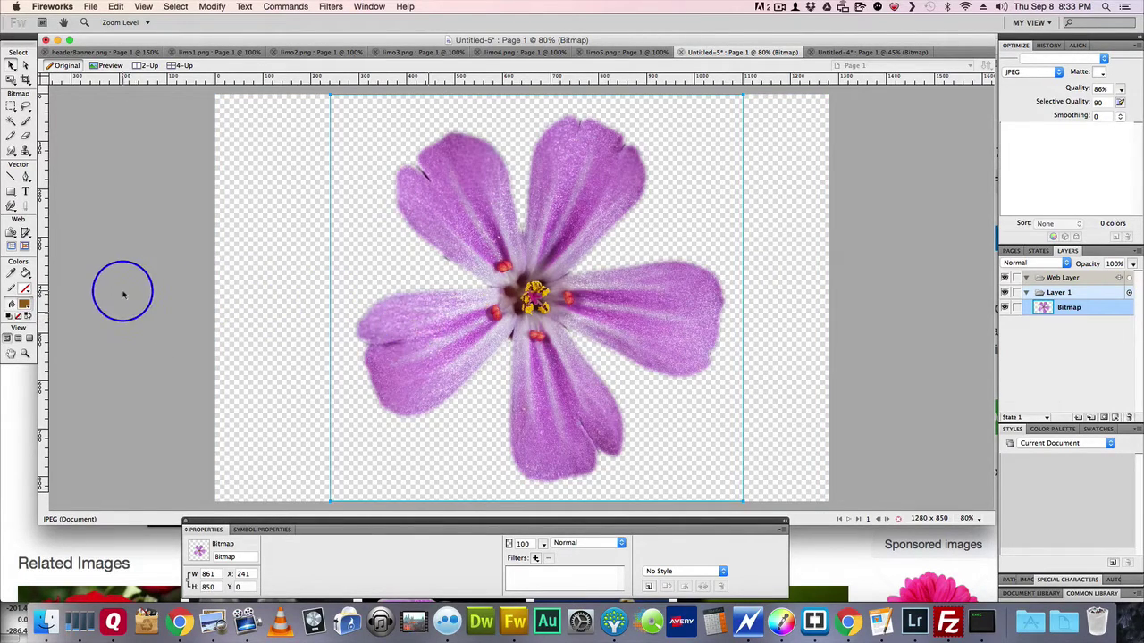
click(451, 492)
click(492, 540)
click(390, 332)
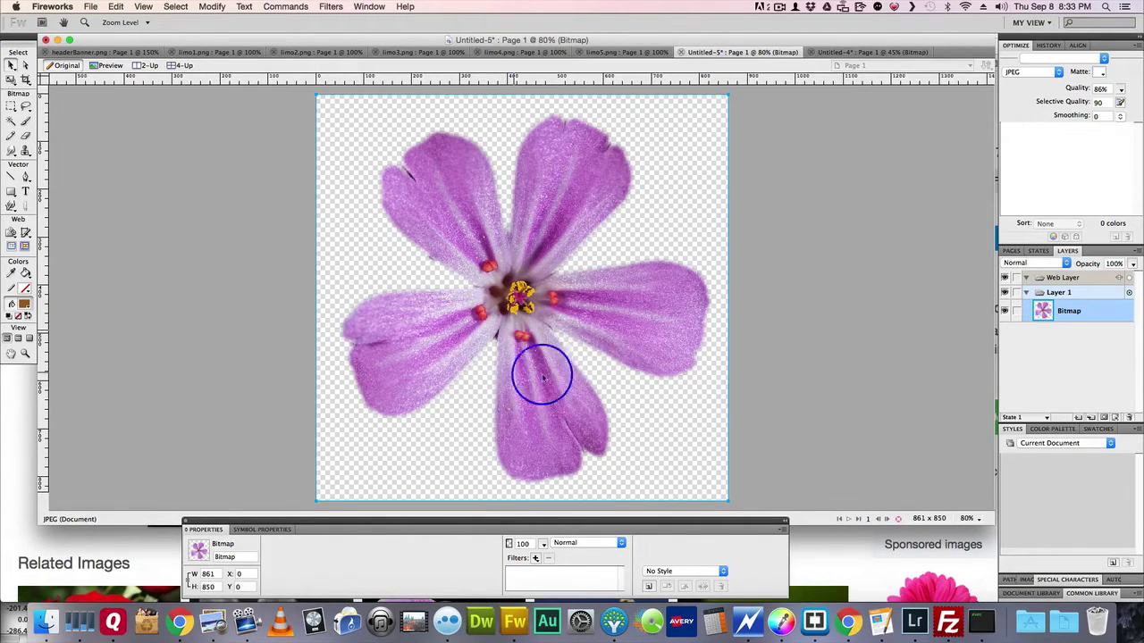
Add Photoshop Live Effects with Drop Shadow and Bevel and Emboss enabled.
click(533, 558)
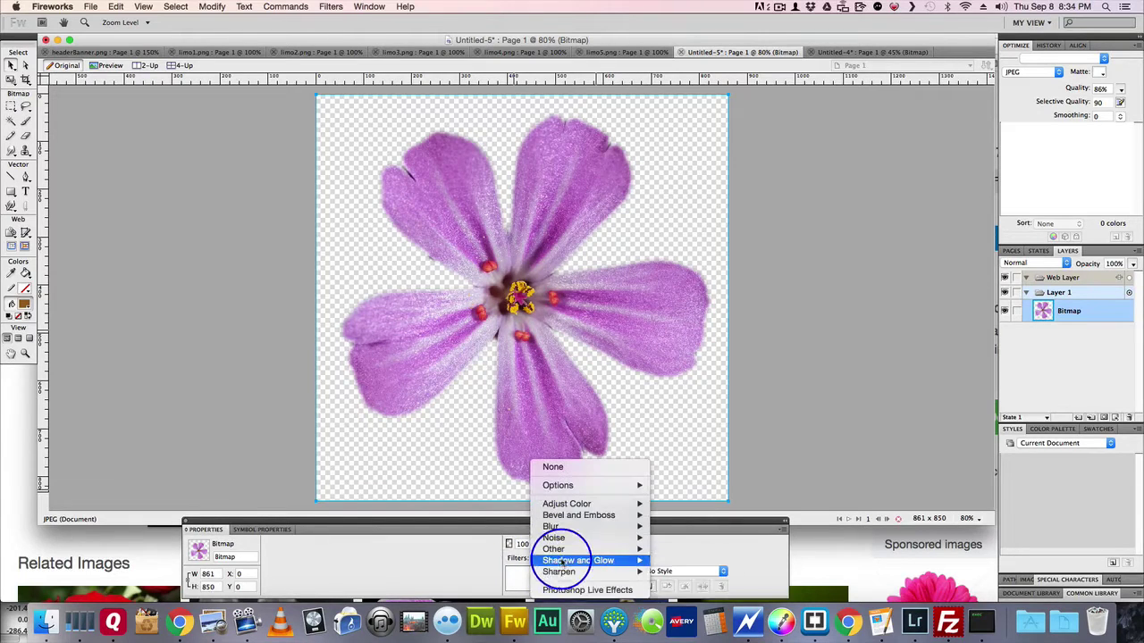
click(581, 590)
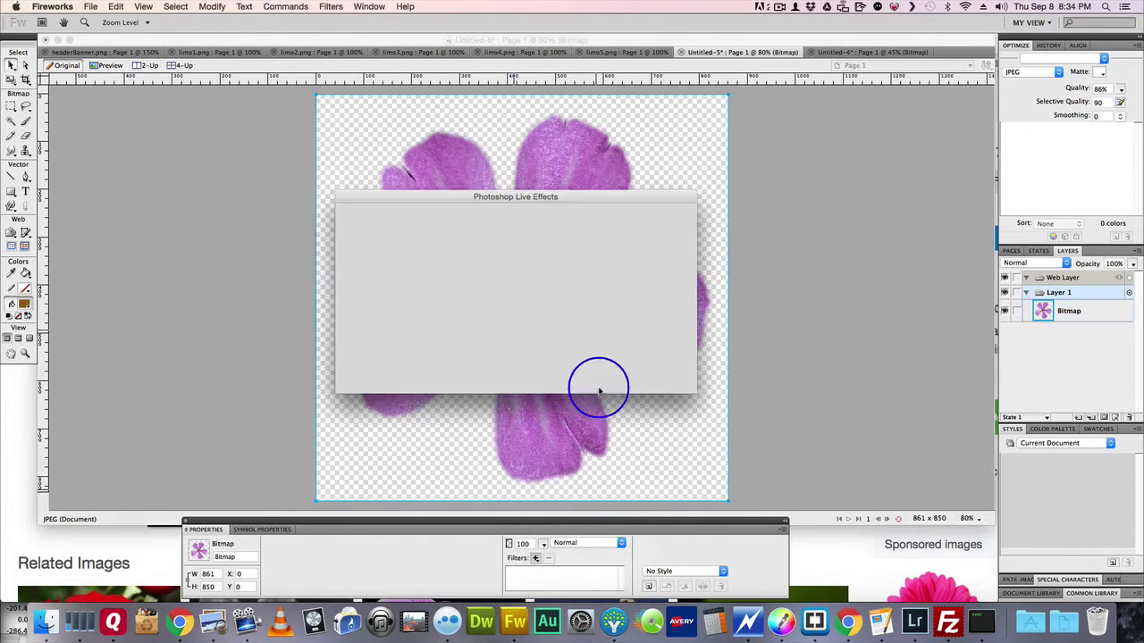
drag(549, 199, 987, 169)
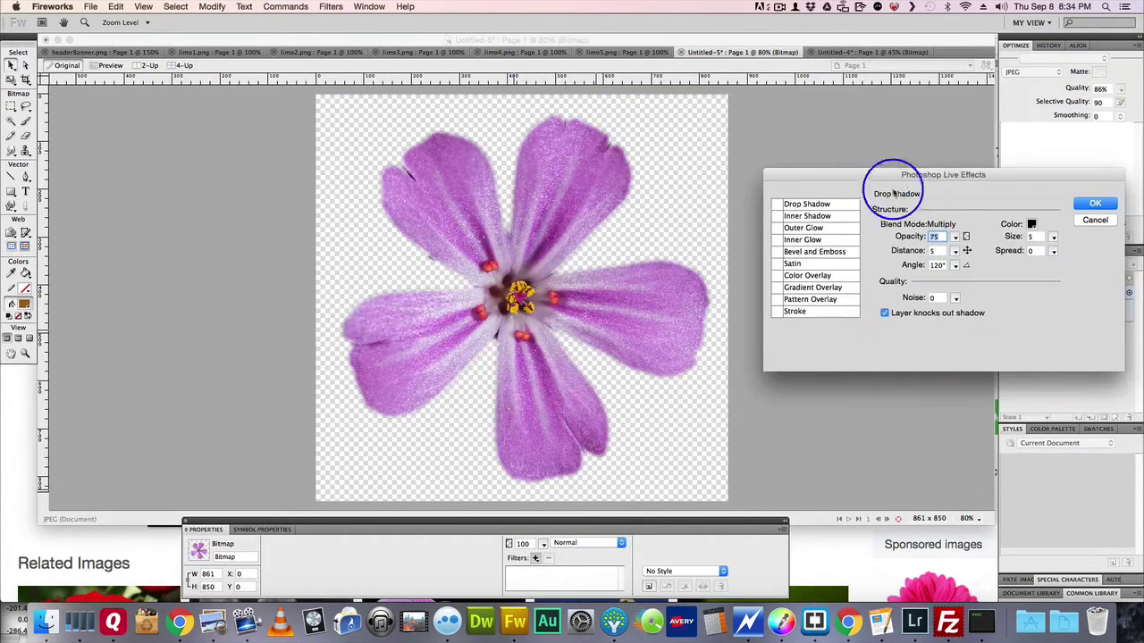
click(802, 206)
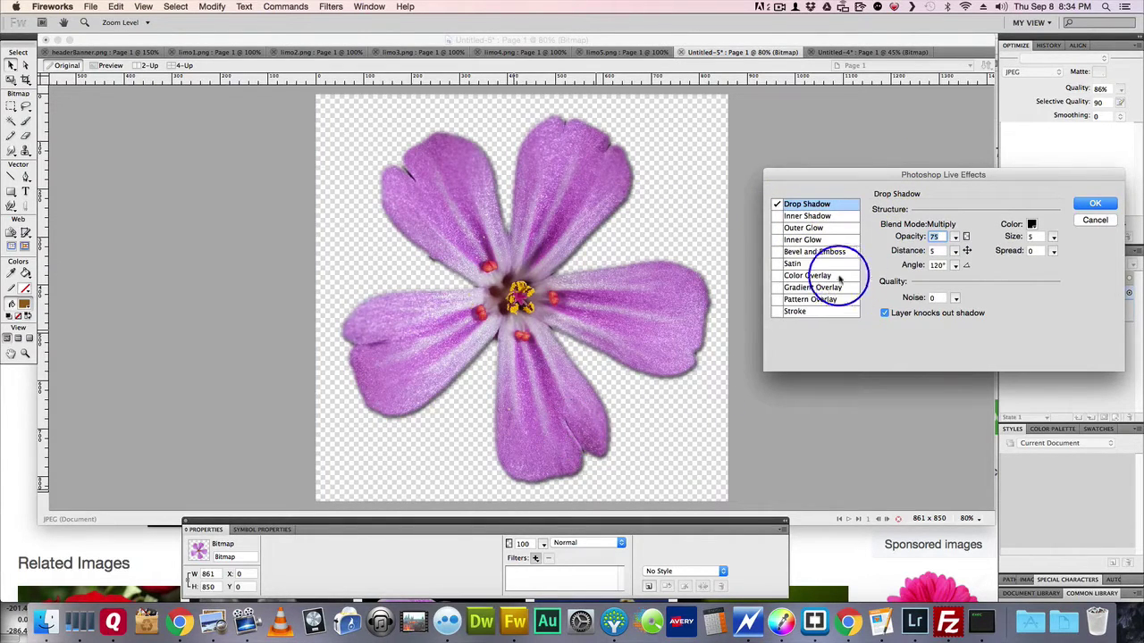
click(802, 253)
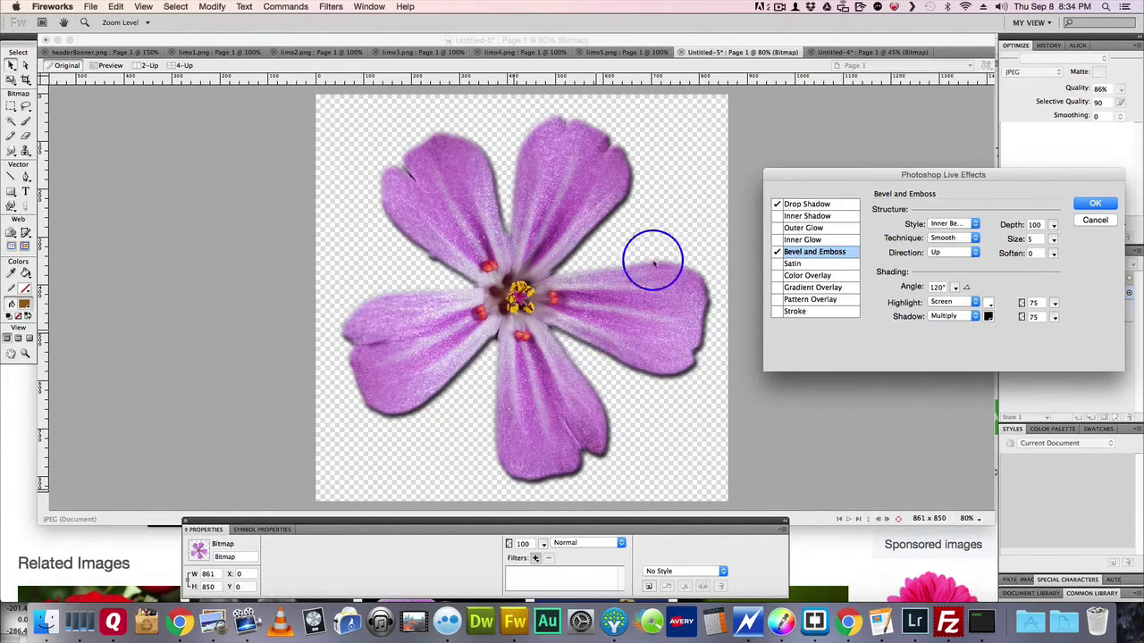
Set the drop shadow to spread 11, size 27, black colour, and apply.
click(822, 205)
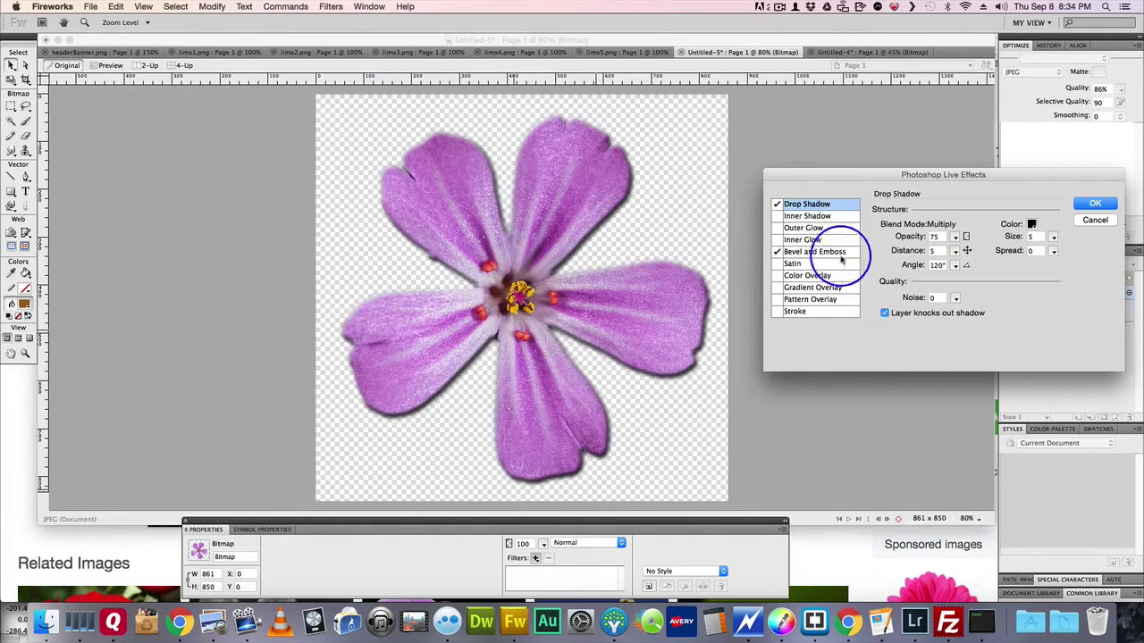
drag(1053, 251, 1055, 234)
click(1053, 237)
click(1053, 238)
click(1032, 225)
click(1037, 196)
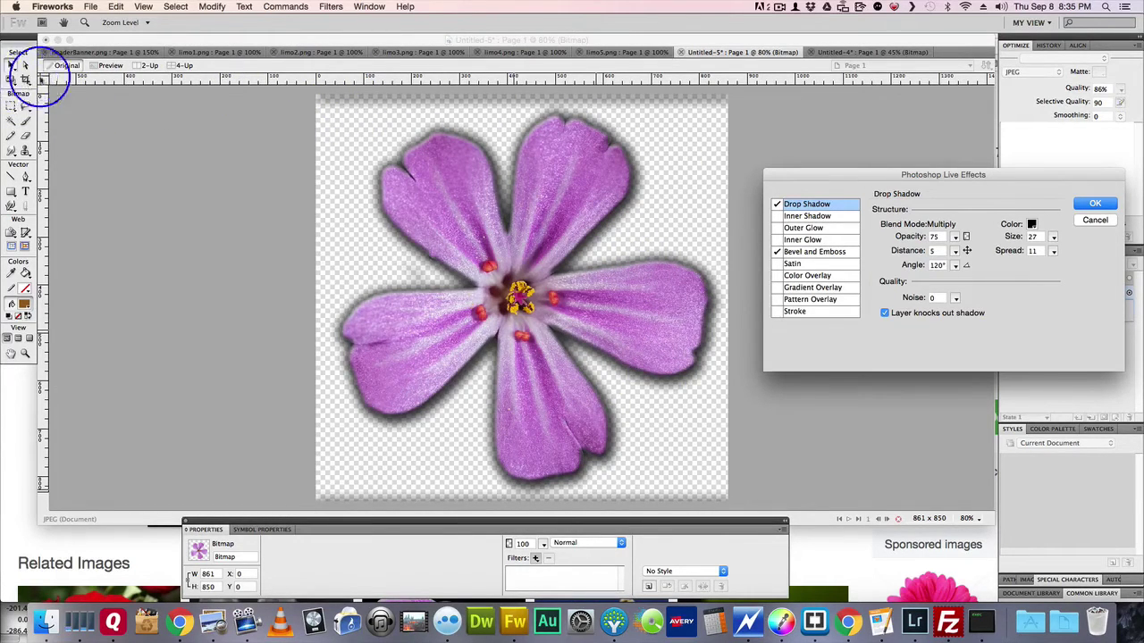
click(1095, 203)
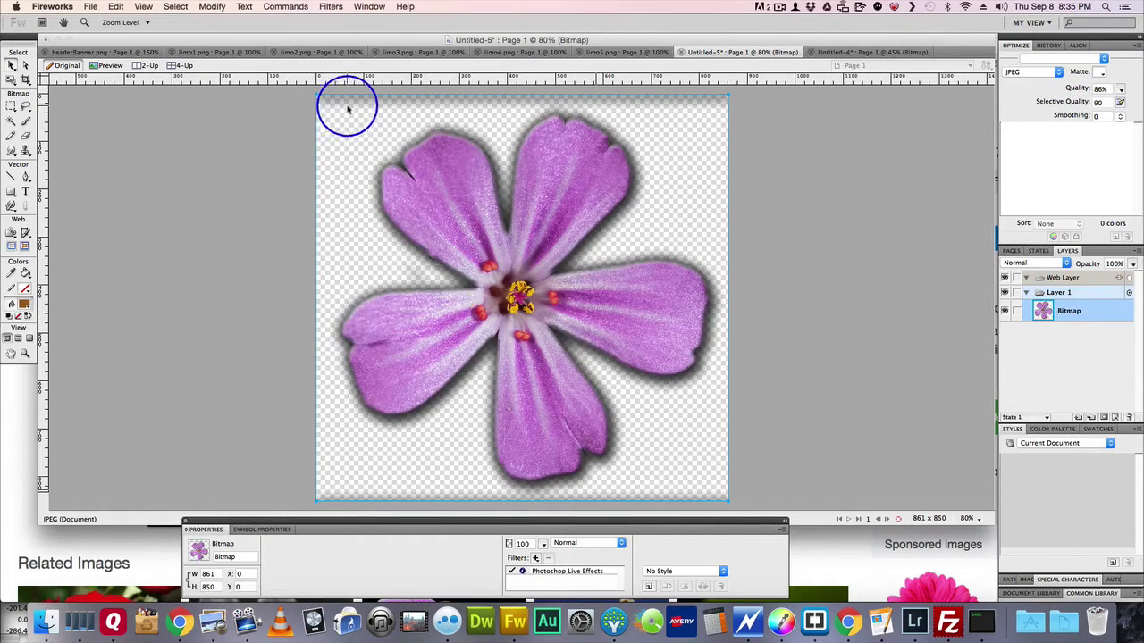
Crop around the shadowed flower and fit the canvas to 822 × 821.
click(25, 78)
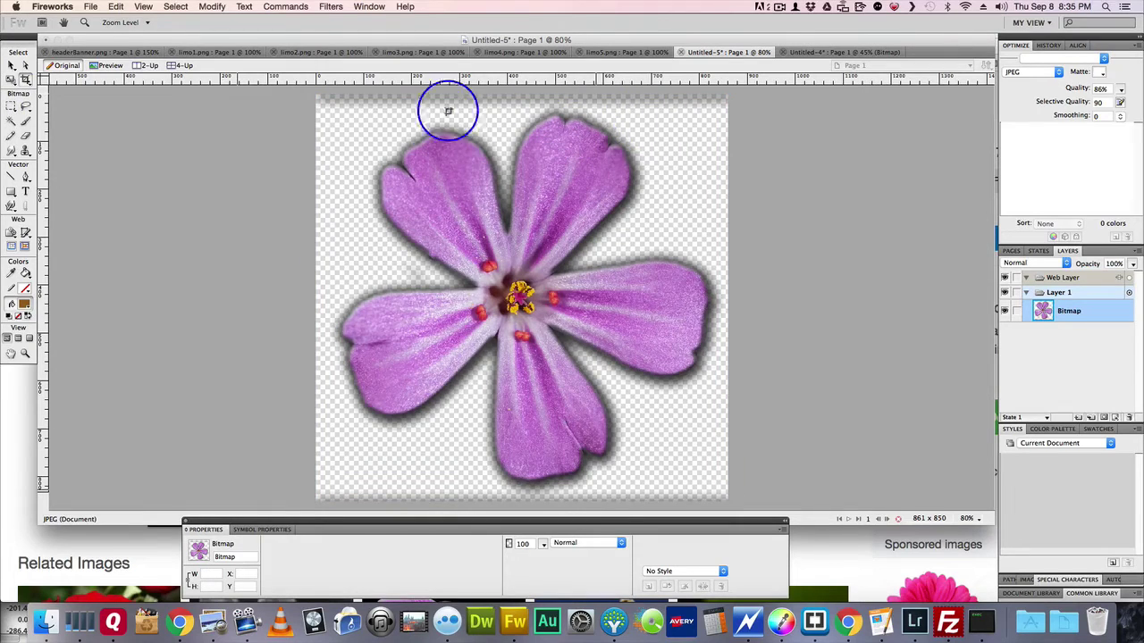
drag(323, 109, 725, 493)
double_click(623, 351)
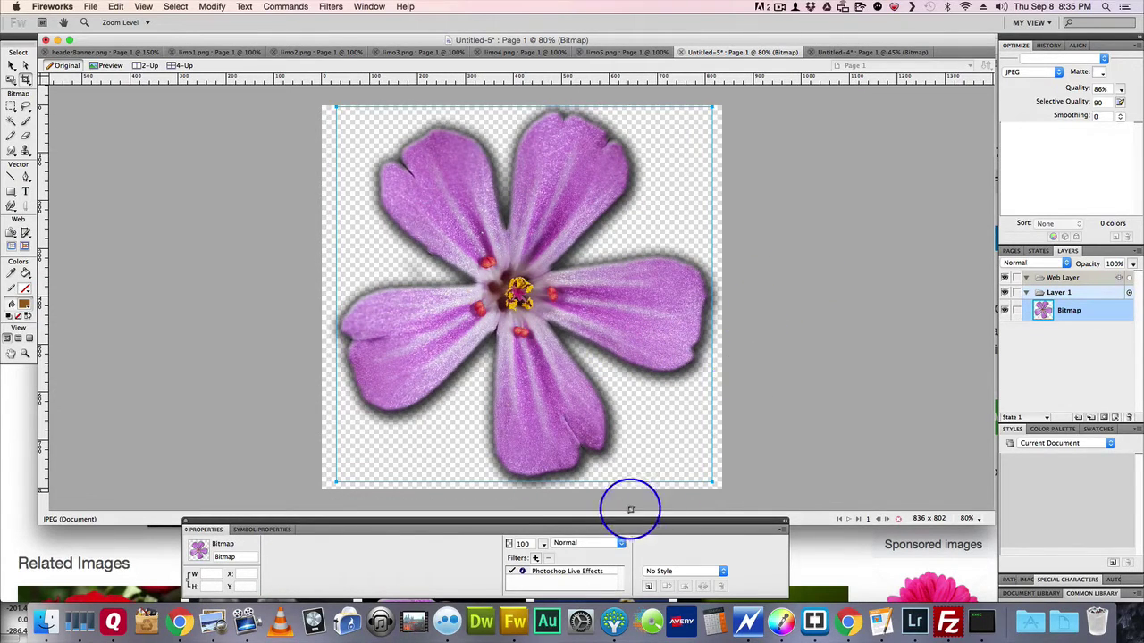
click(12, 65)
click(215, 196)
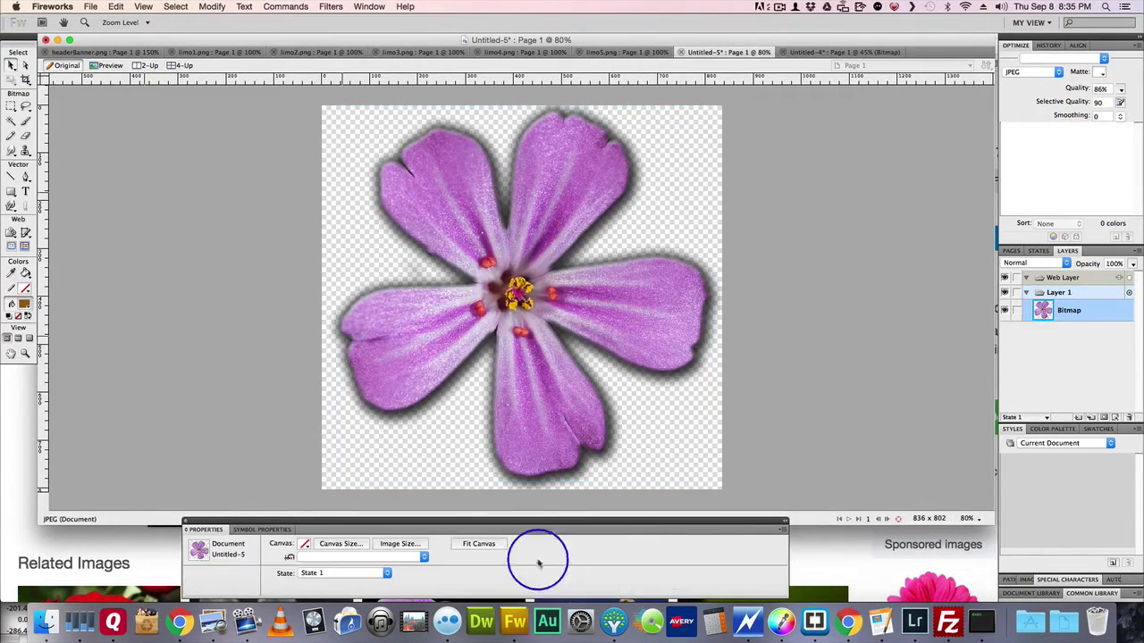
click(478, 543)
click(329, 458)
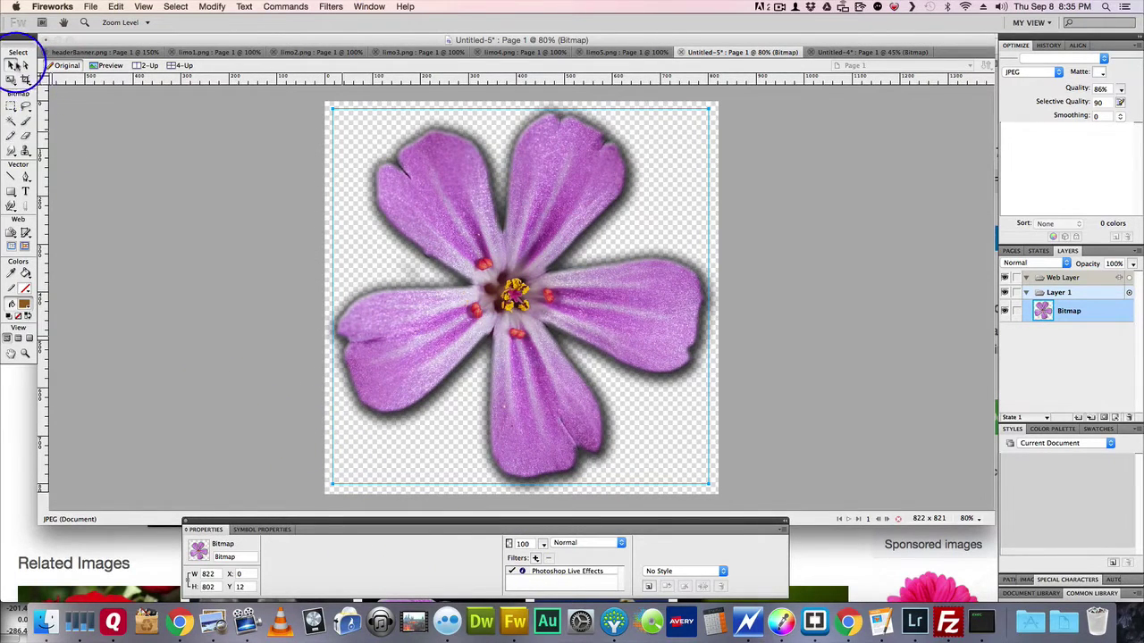
click(257, 370)
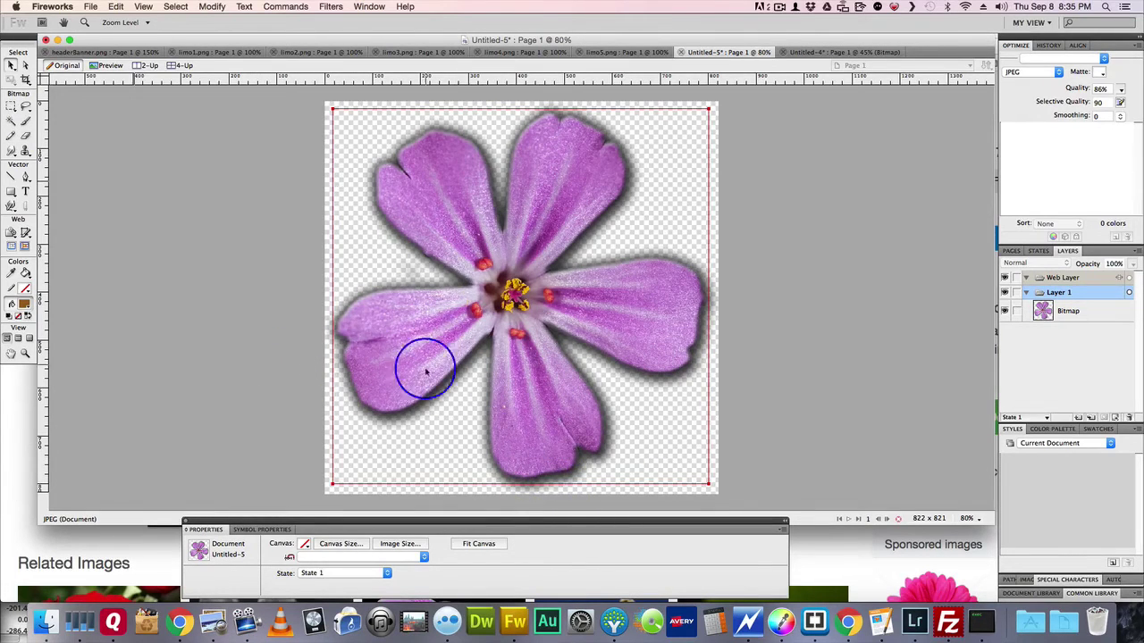
Preview the flower on a black, then #660066 canvas, and switch to Untitled-4.
click(304, 547)
click(319, 516)
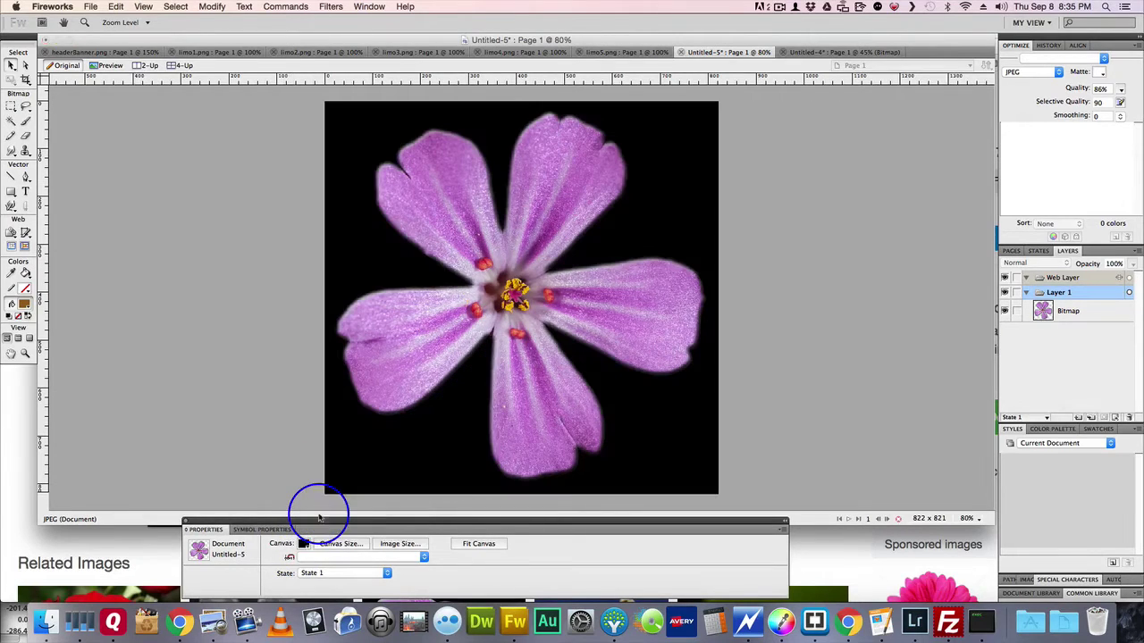
click(304, 542)
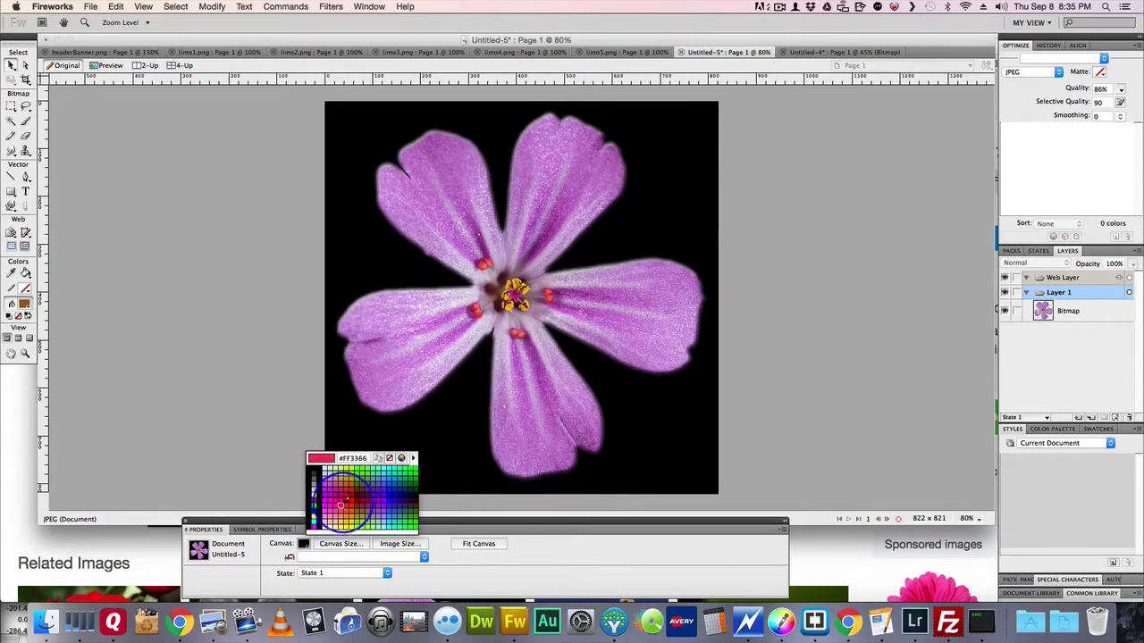
click(367, 495)
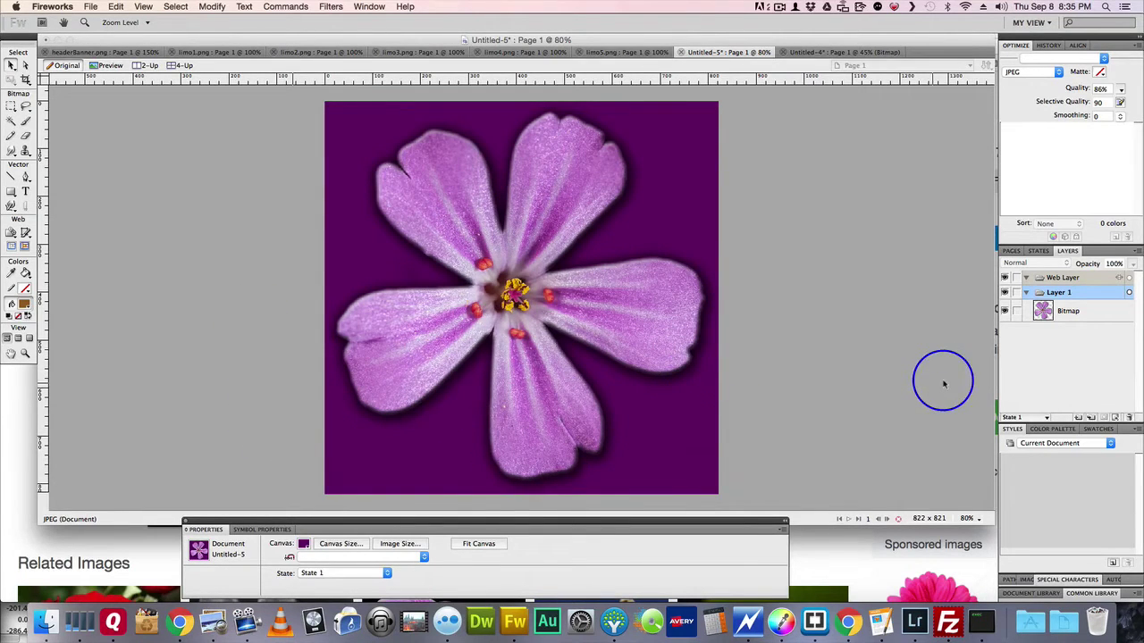
click(844, 50)
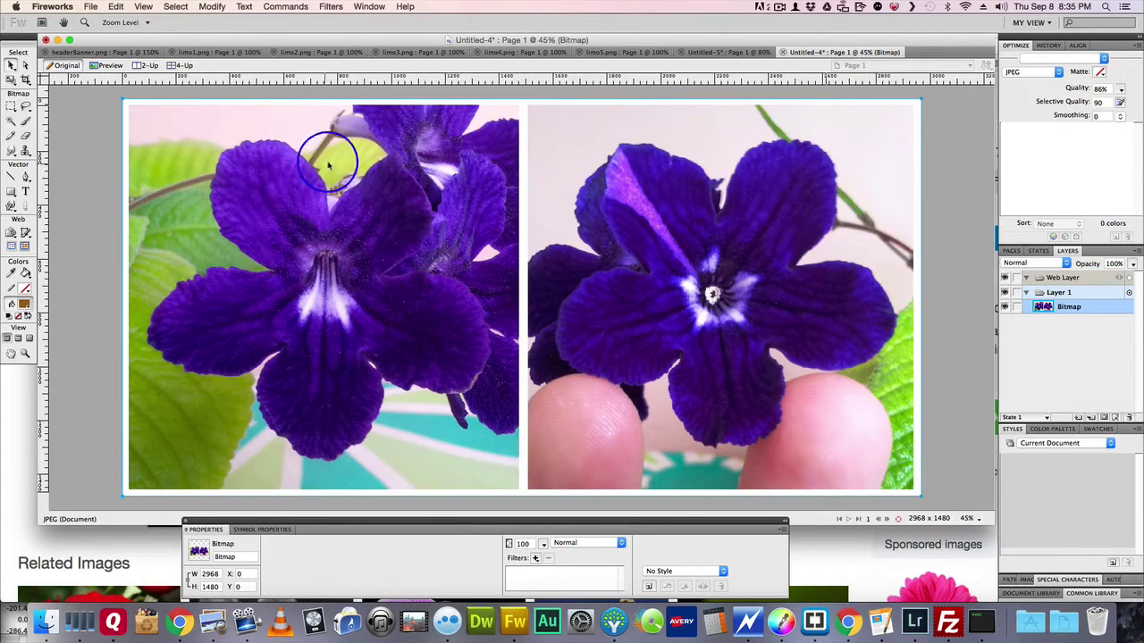
Crop Untitled-4 to just the left flower photo, 1444 × 1431.
click(26, 79)
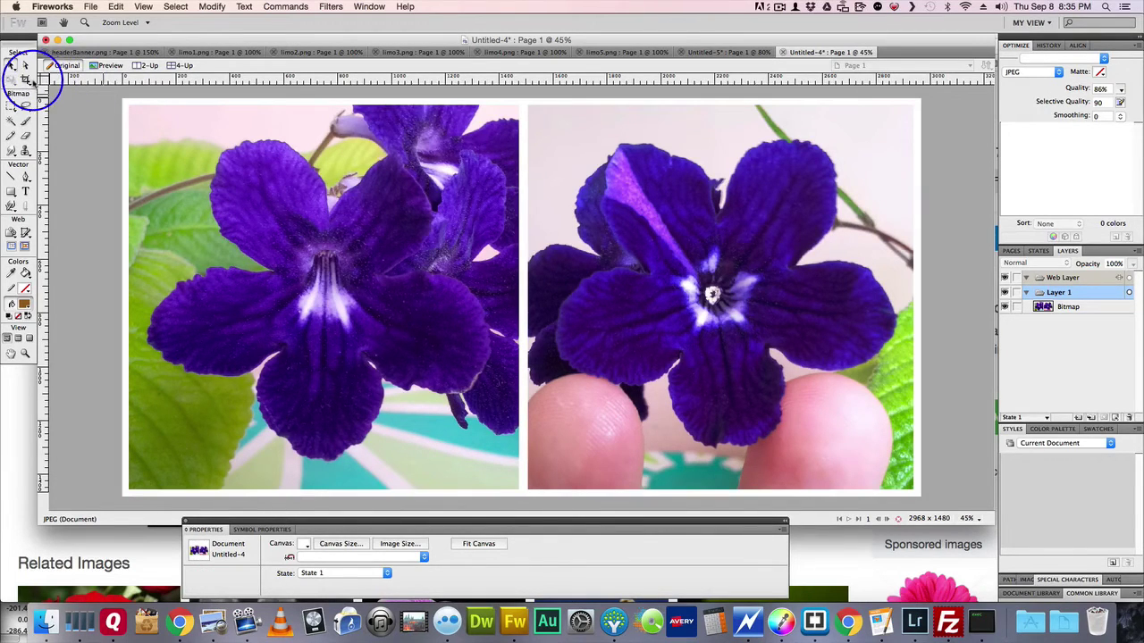
drag(129, 106, 518, 491)
double_click(389, 355)
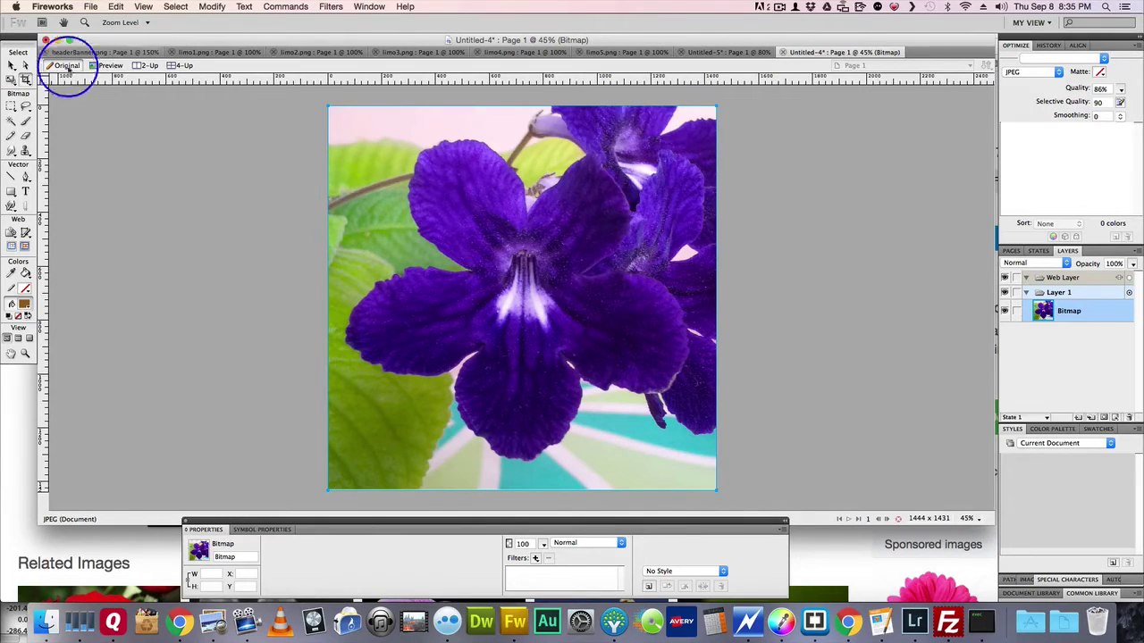
click(11, 121)
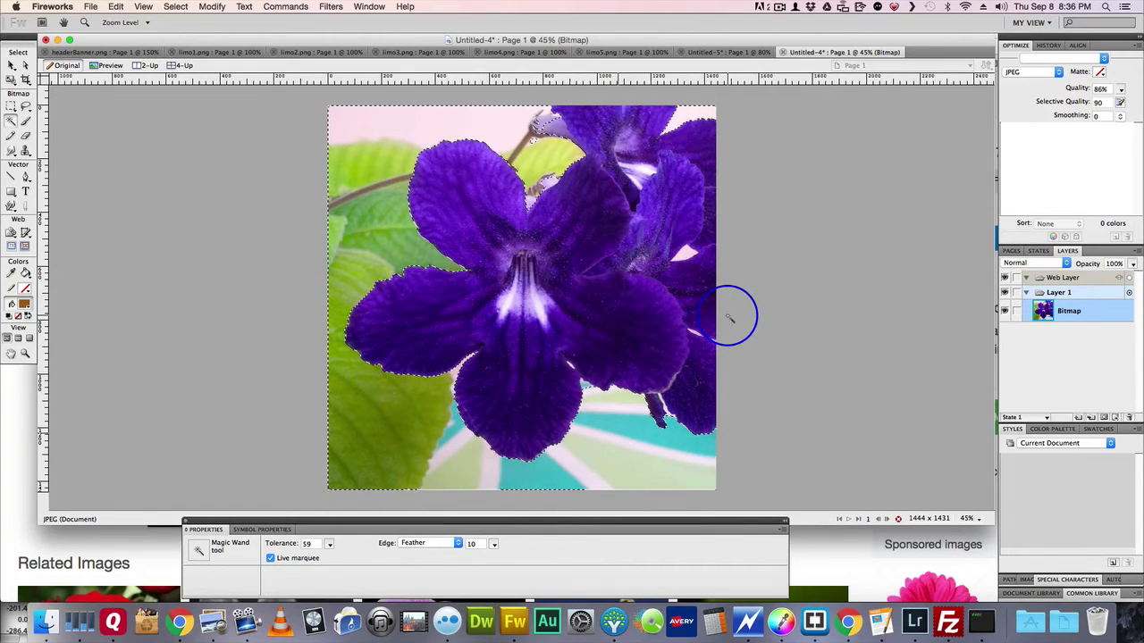
Delete the selected background around the flower twice, then deselect.
key(Delete)
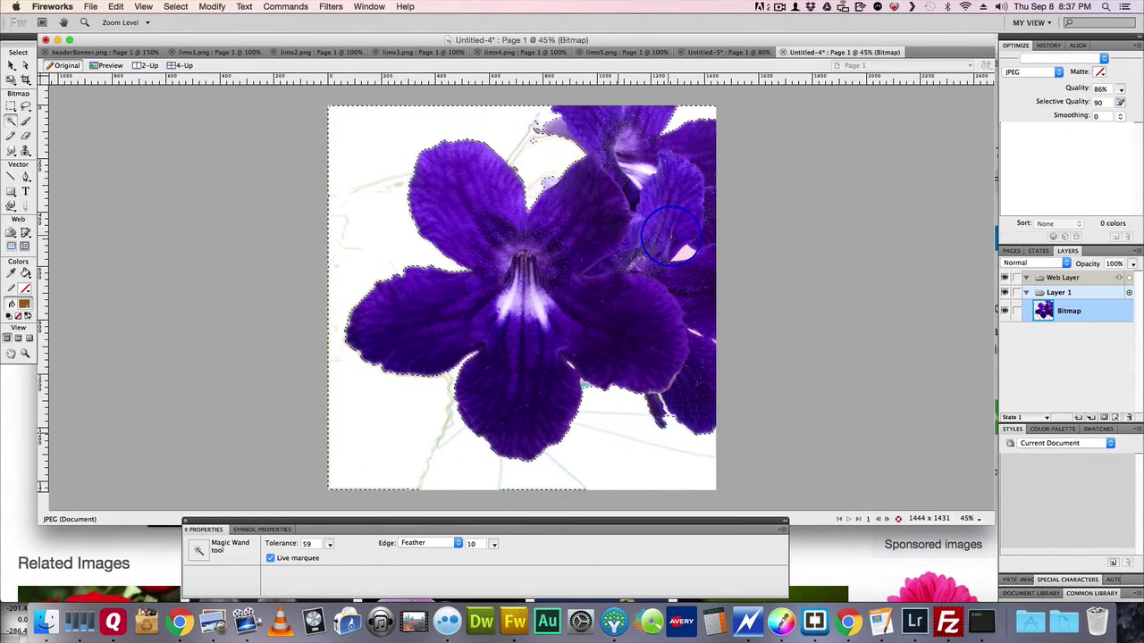
key(Delete)
key(Delete)
key(Delete)
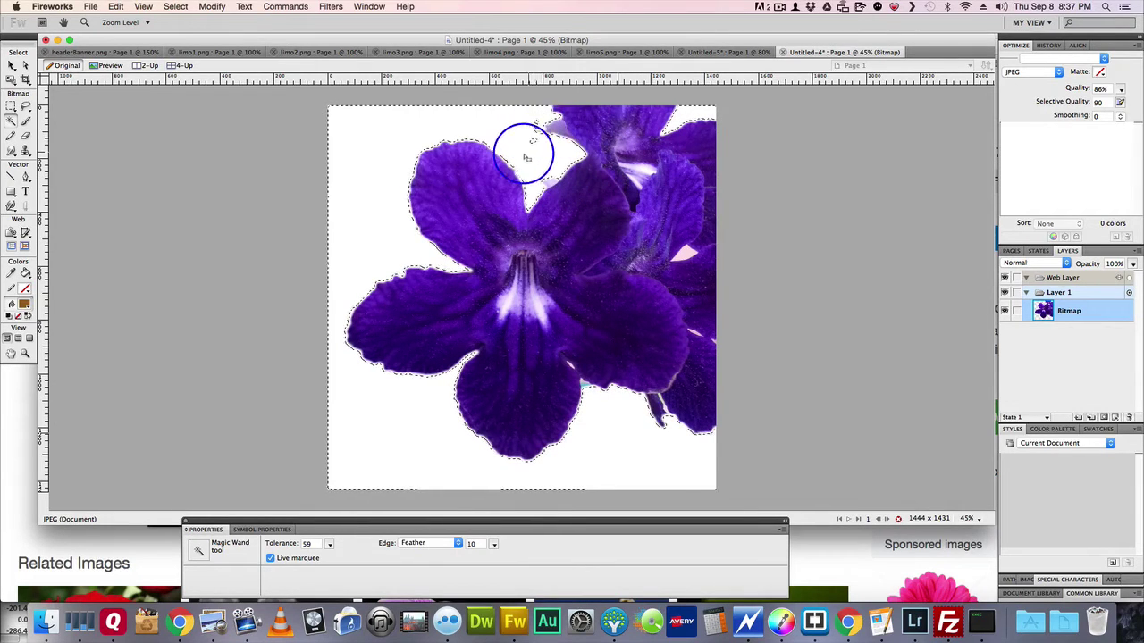
click(168, 7)
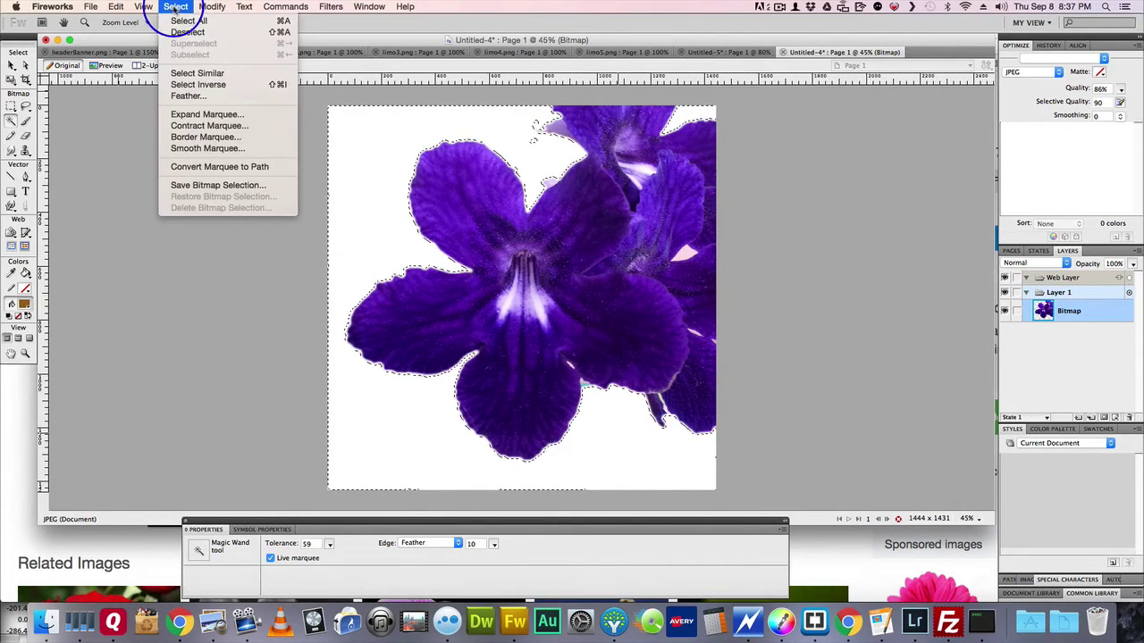
click(187, 32)
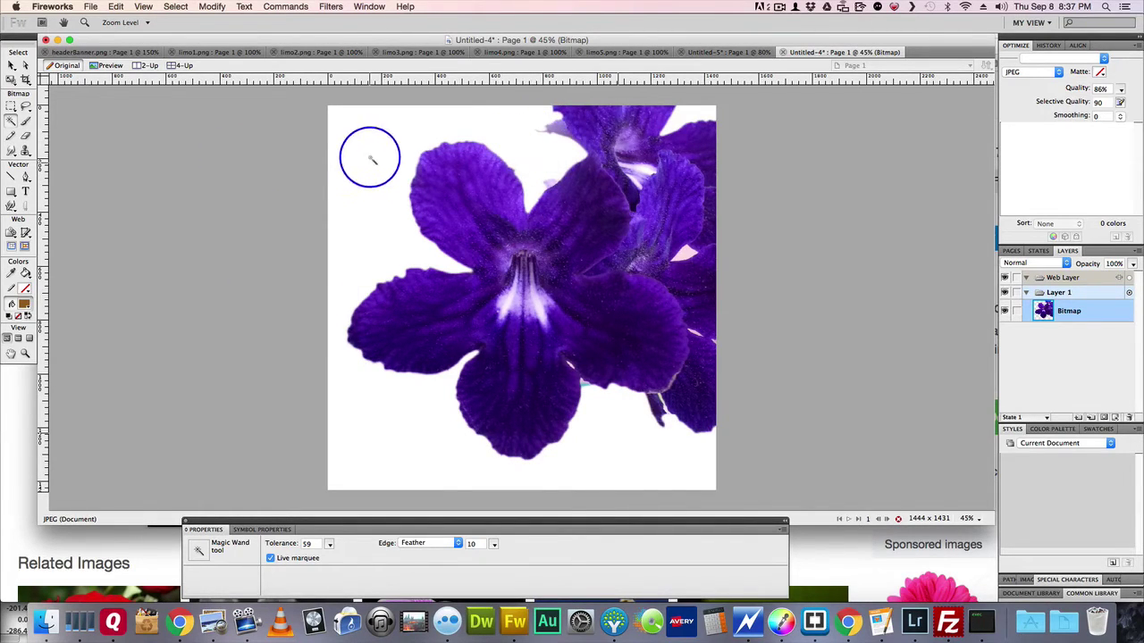
Set the eraser to size 46 and erase leftovers along the top petal edge.
click(25, 135)
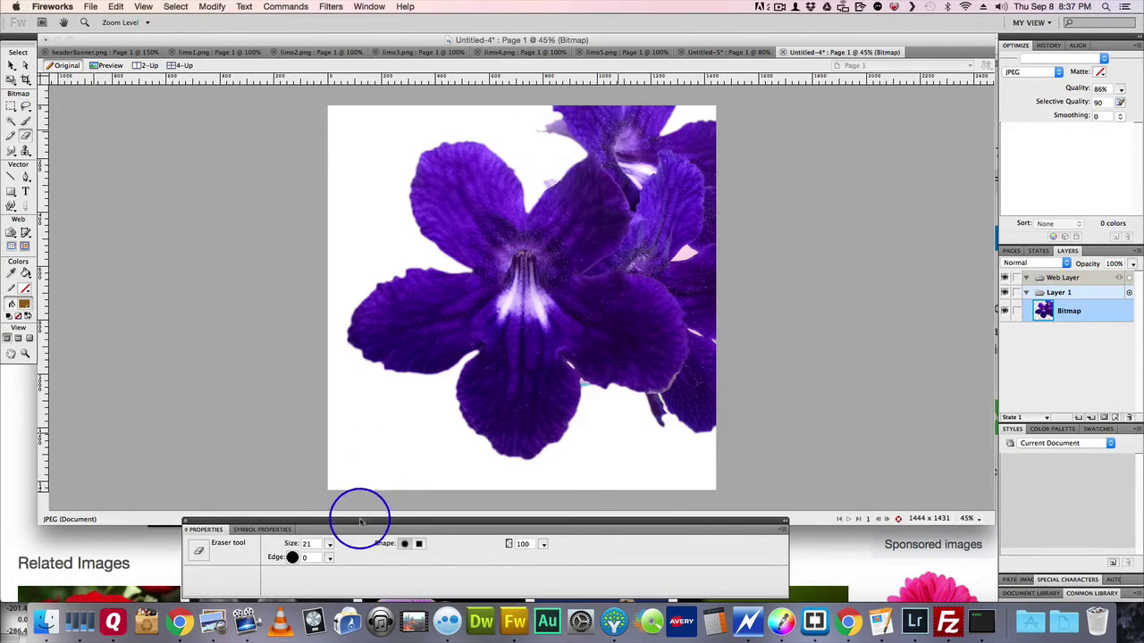
click(329, 544)
drag(329, 534, 329, 531)
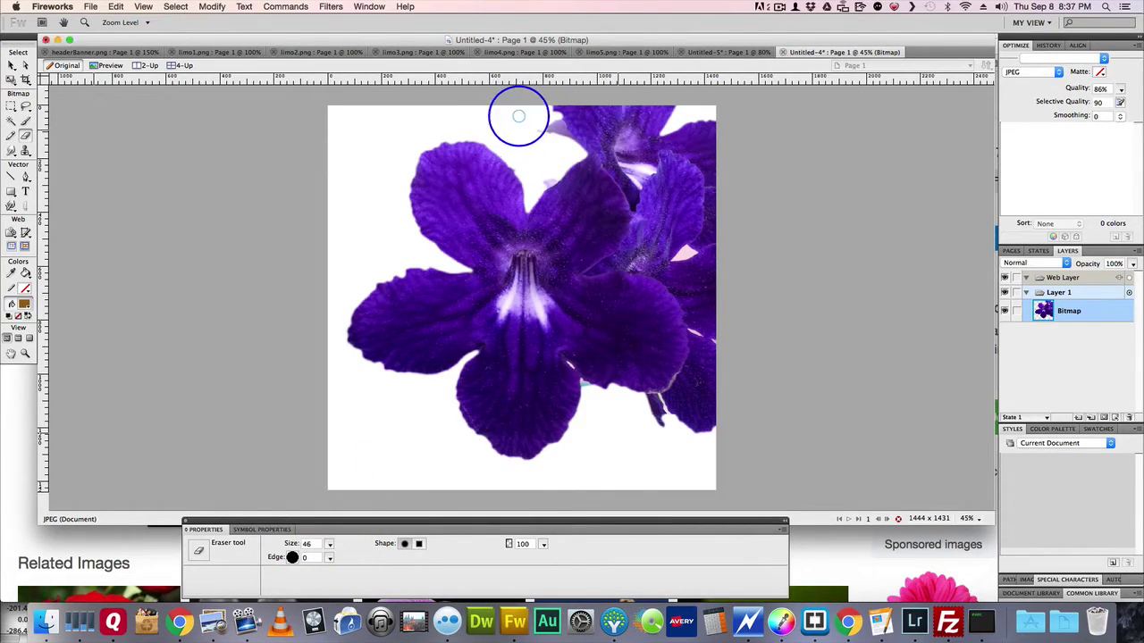
mouse_move(518, 116)
mouse_down()
mouse_move(540, 114)
mouse_move(530, 122)
mouse_move(537, 161)
mouse_up()
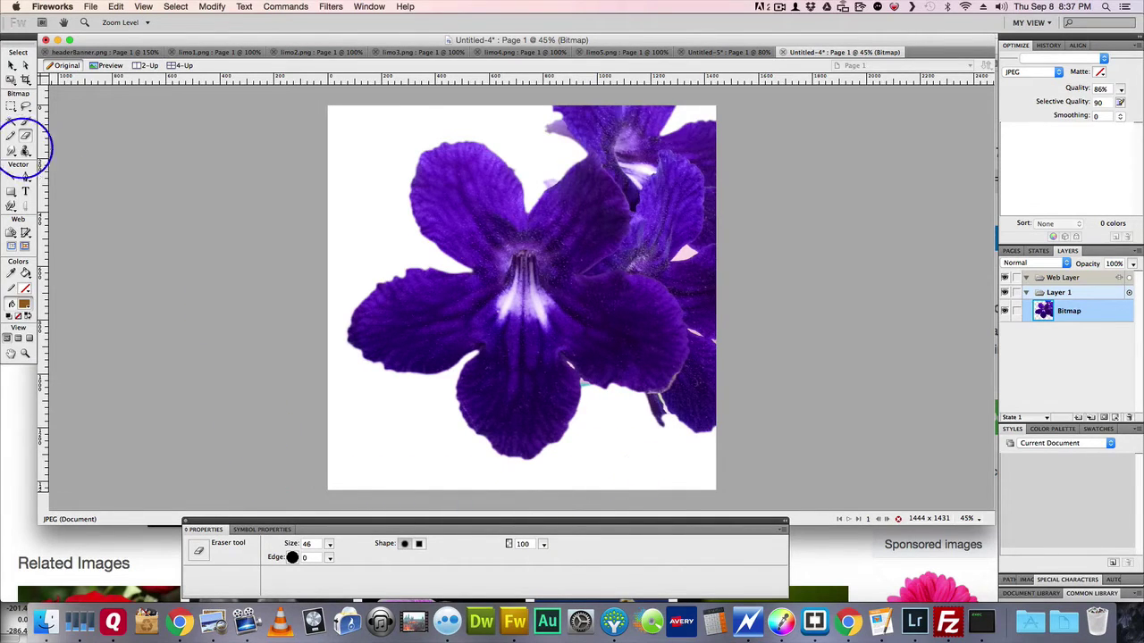
Set the canvas colour to None (transparent) and fit the canvas to the flower image at 1444 × 1431.
click(11, 65)
click(125, 166)
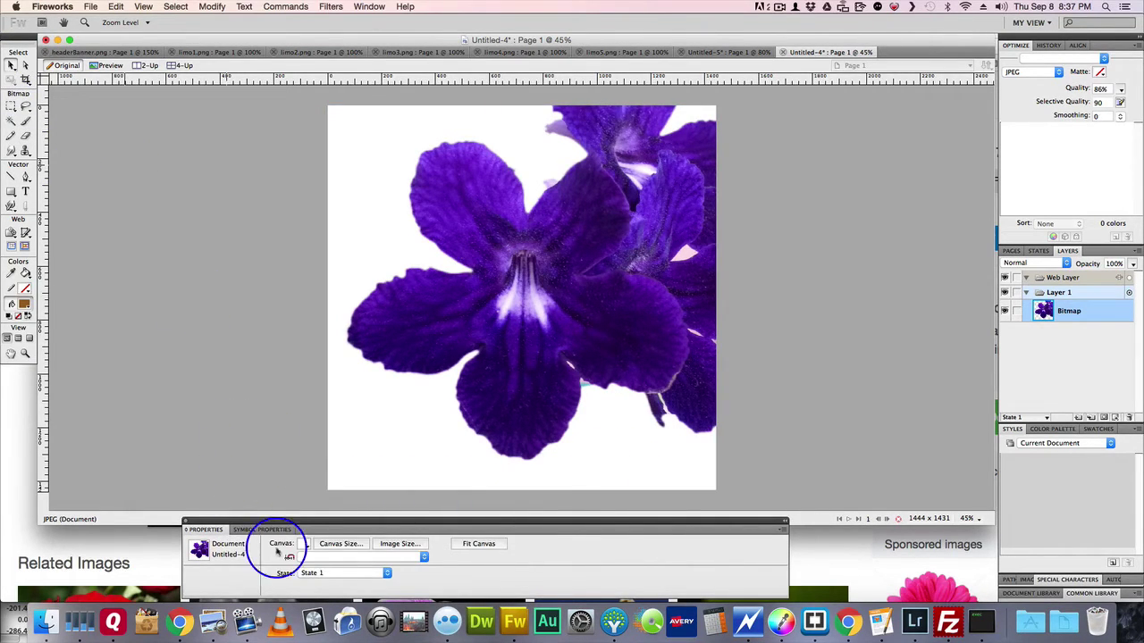
click(304, 545)
click(393, 459)
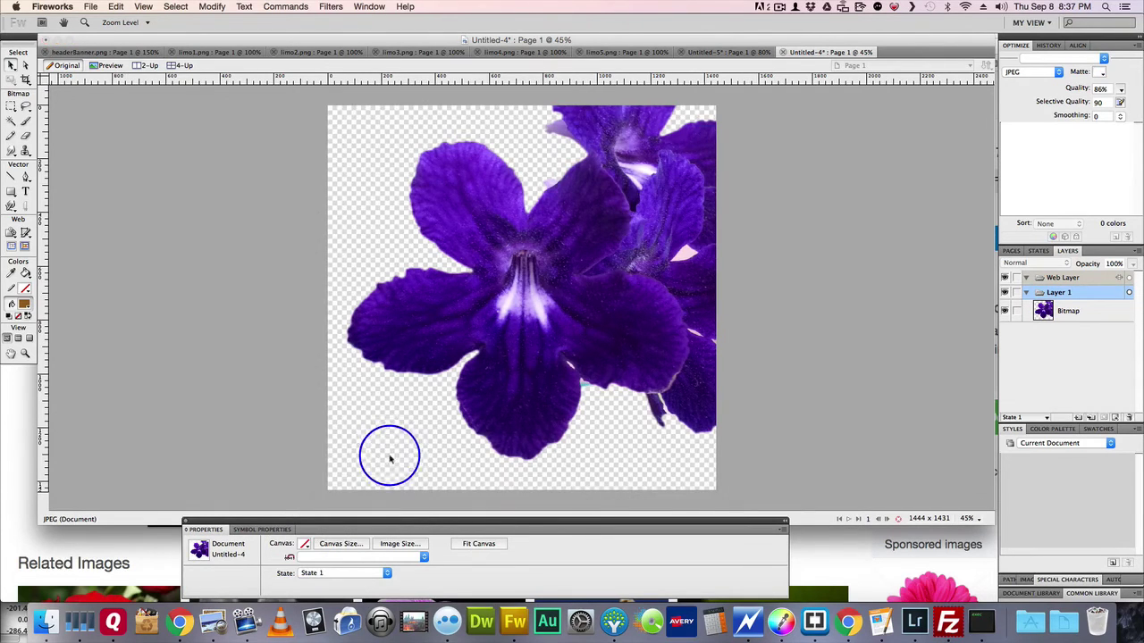
click(476, 545)
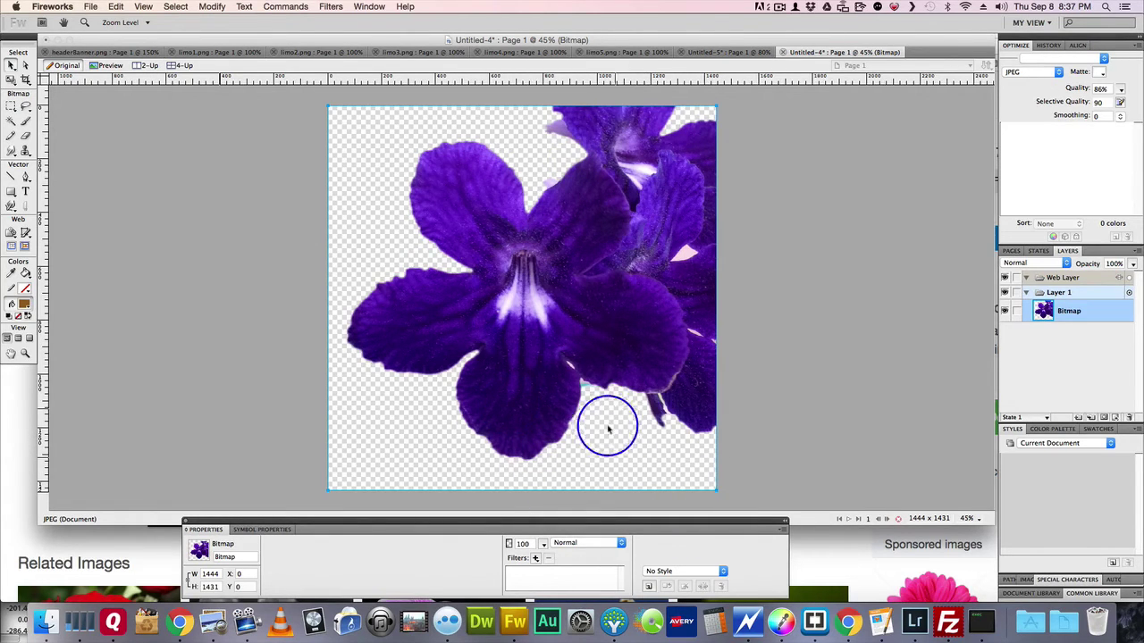
Add Photoshop Live Effects to the flowers: Drop Shadow with size 25 and spread 11, plus Bevel and Emboss.
click(535, 558)
mouse_move(566, 560)
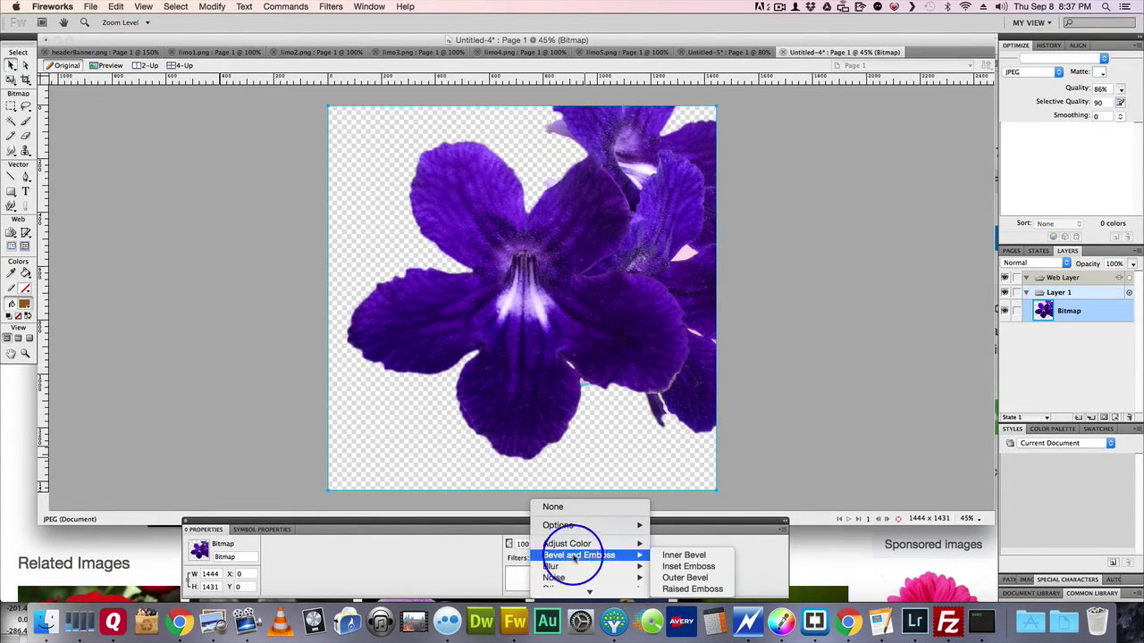
click(601, 591)
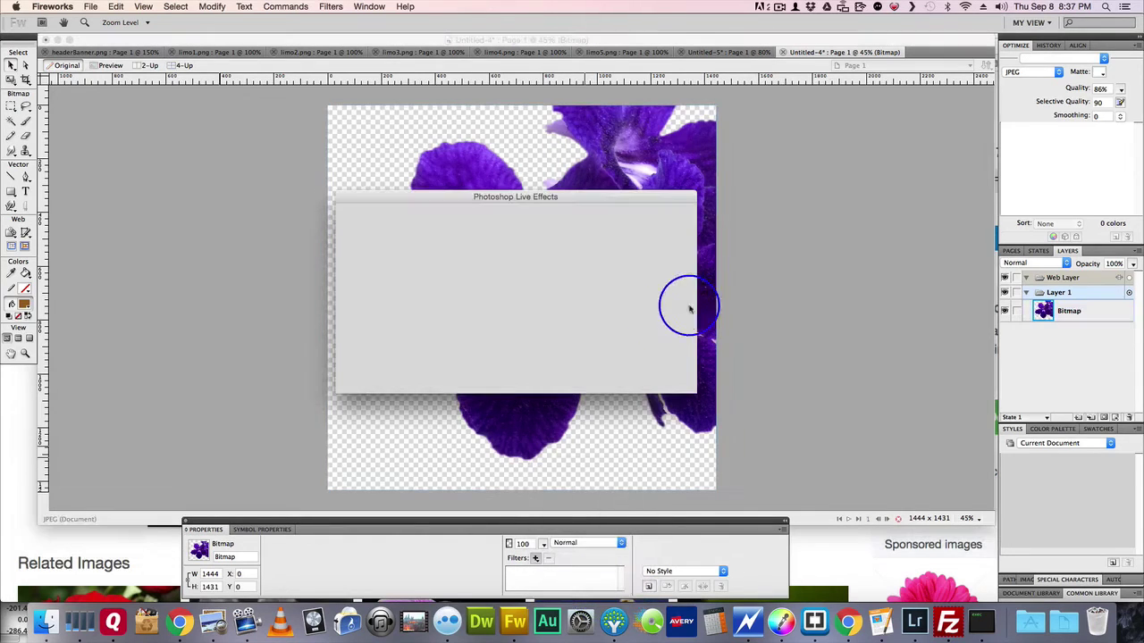
drag(592, 199, 1002, 206)
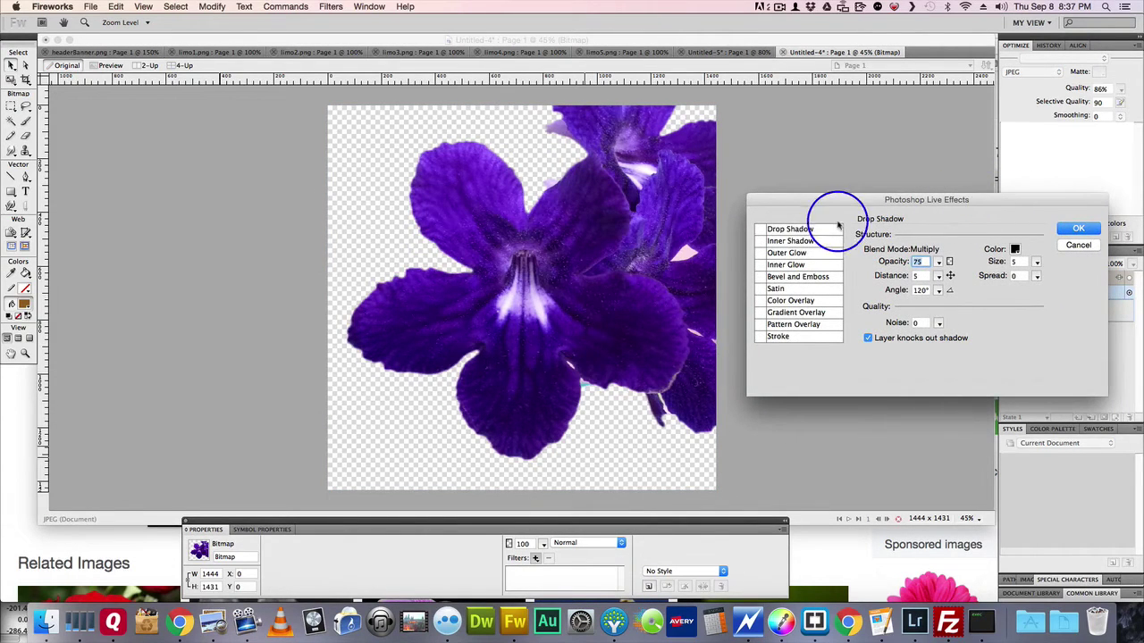
click(802, 230)
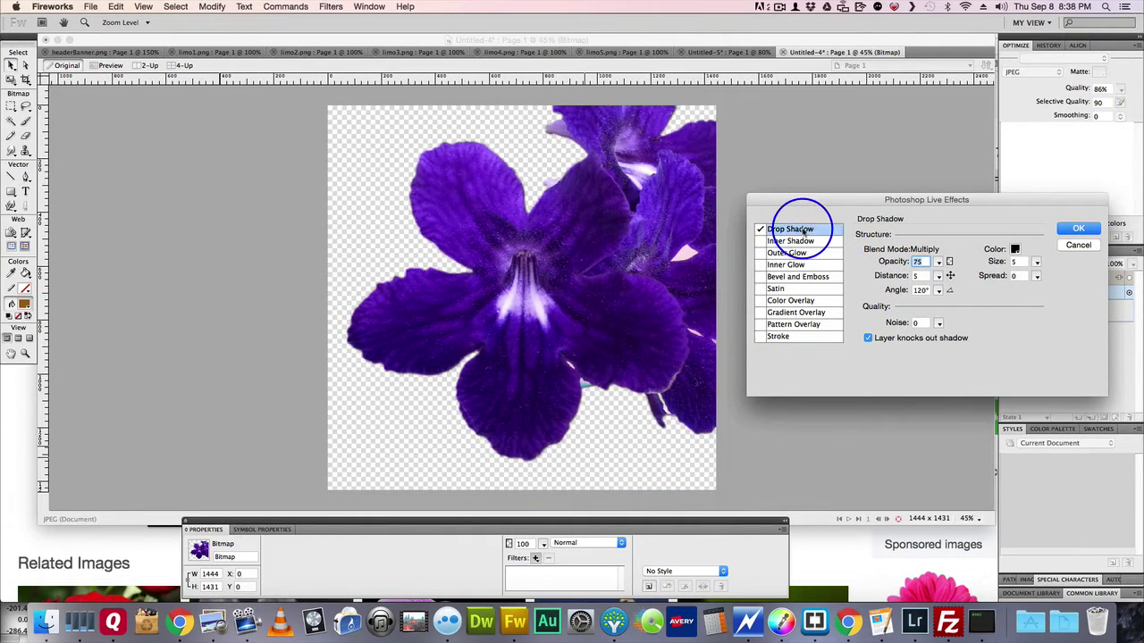
click(796, 281)
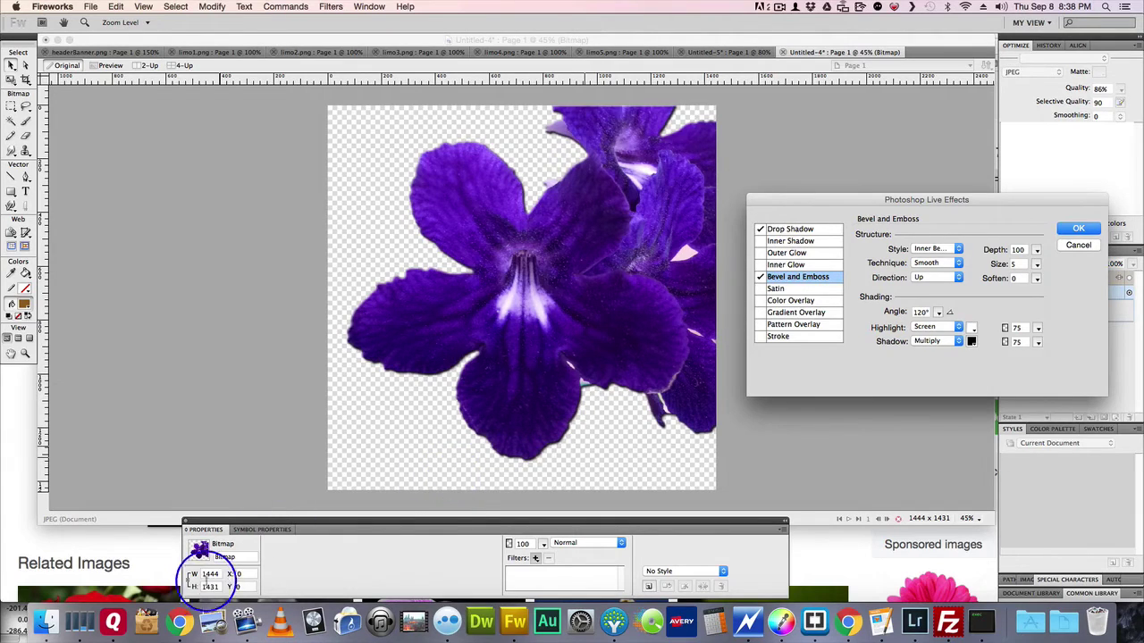
click(790, 229)
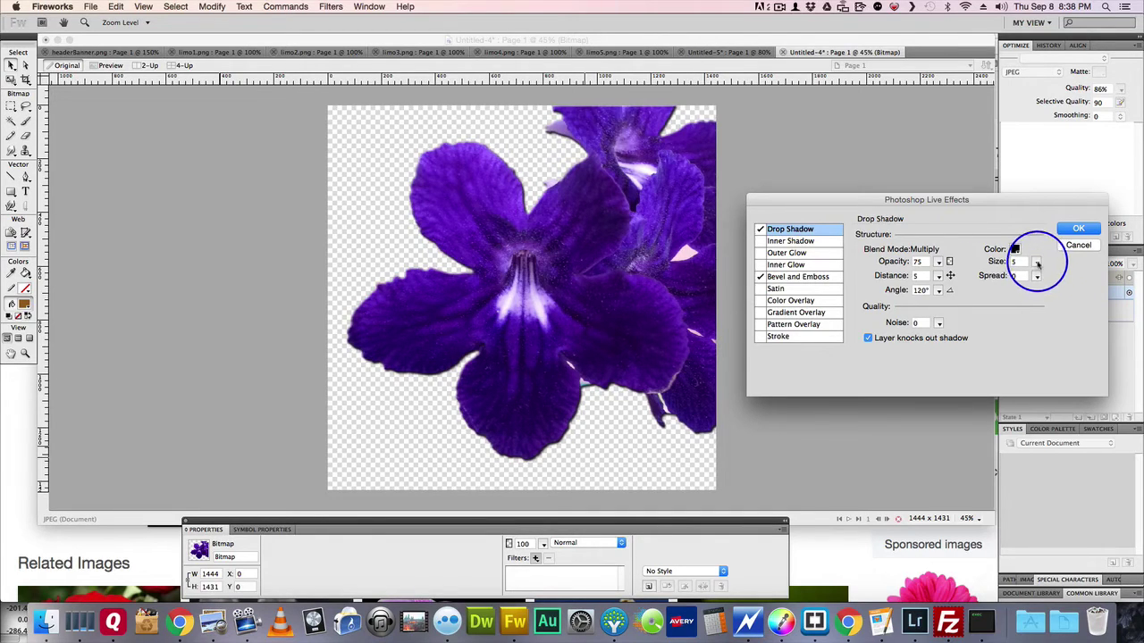
drag(1036, 262, 1036, 280)
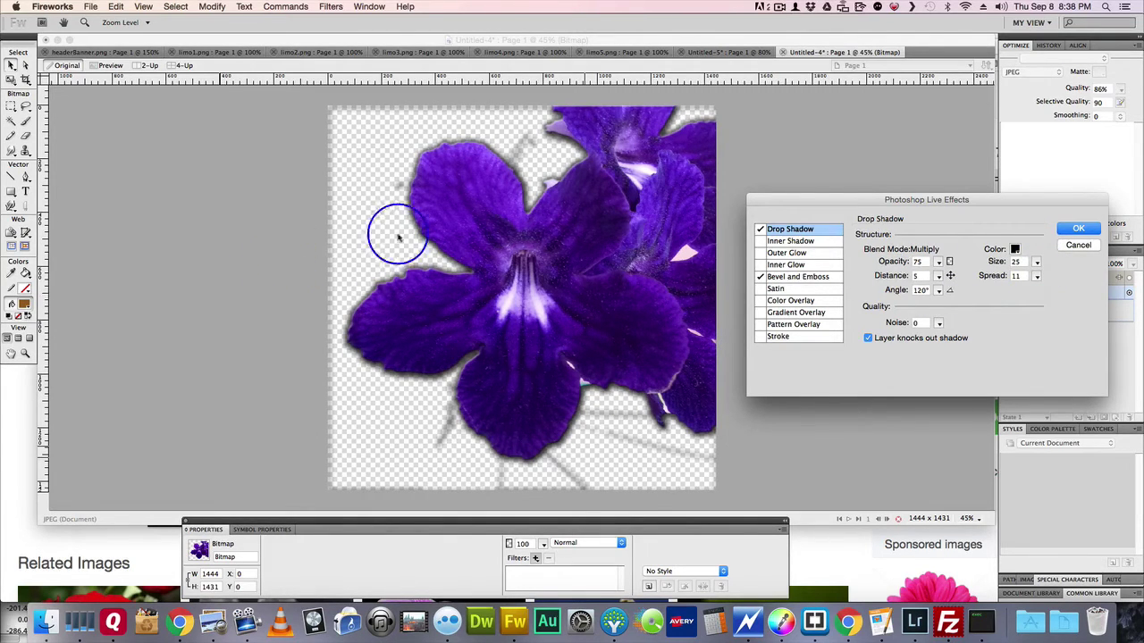
click(1079, 230)
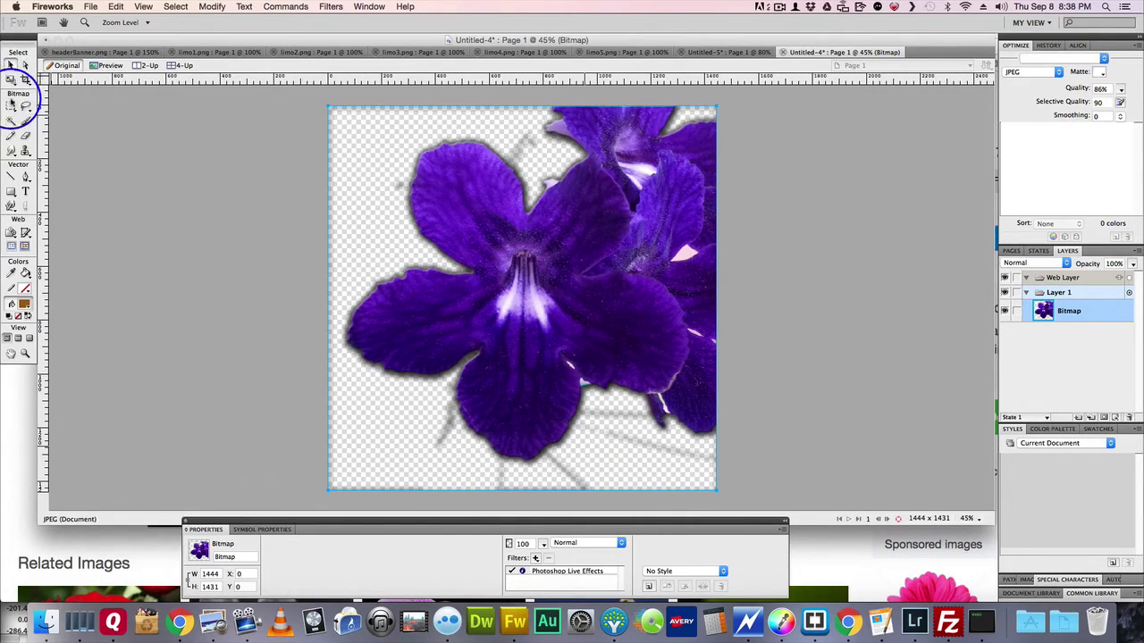
Magic Wand the transparent background, delete the grey shadow strokes, and deselect.
click(11, 121)
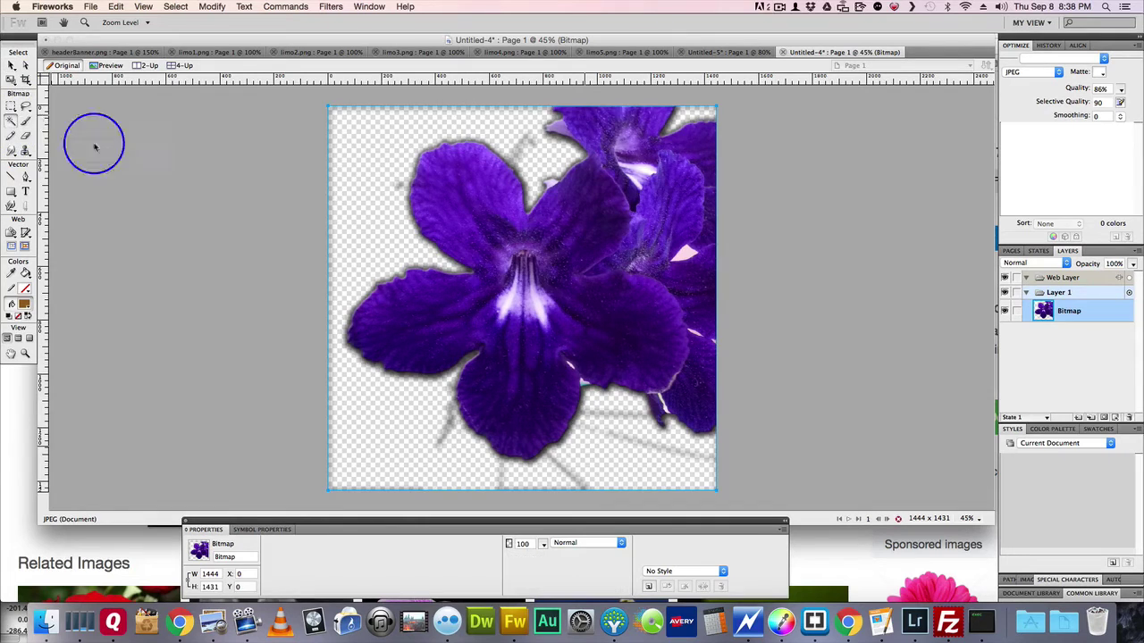
click(370, 163)
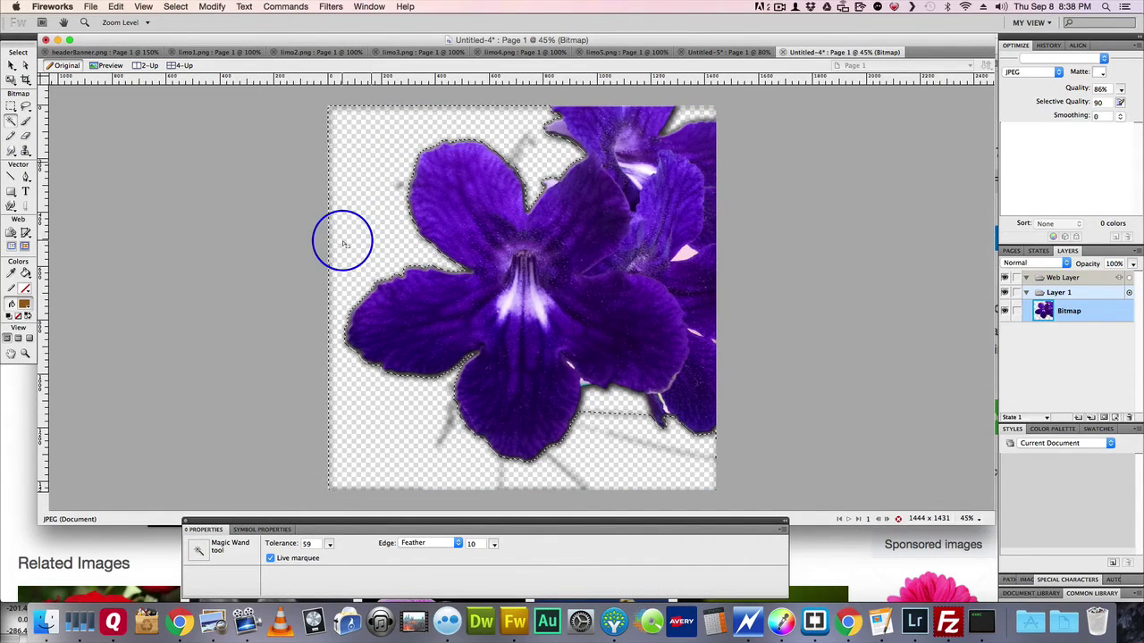
key(Delete)
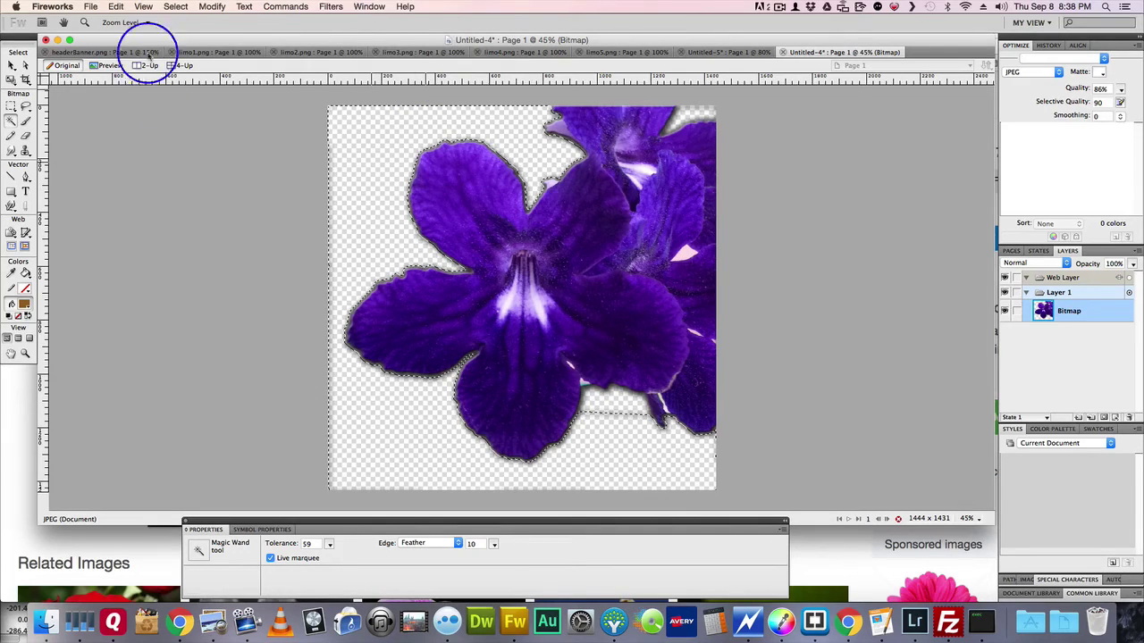
click(175, 6)
click(183, 32)
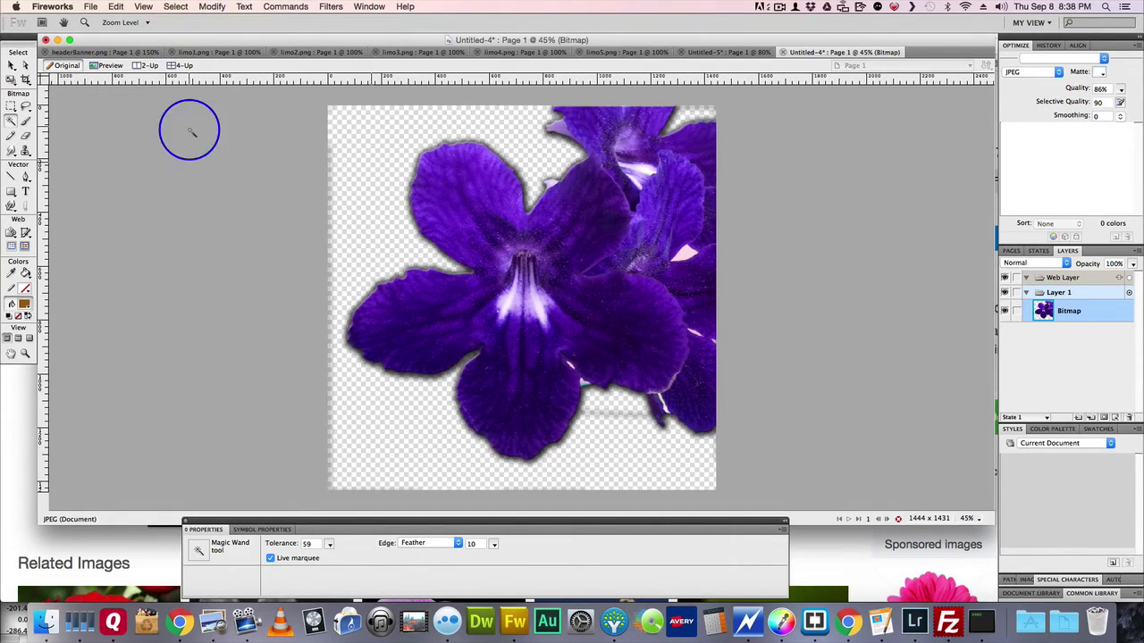
Select the area below the lower petals and the grey strip between the flowers, then deselect.
click(615, 417)
click(638, 447)
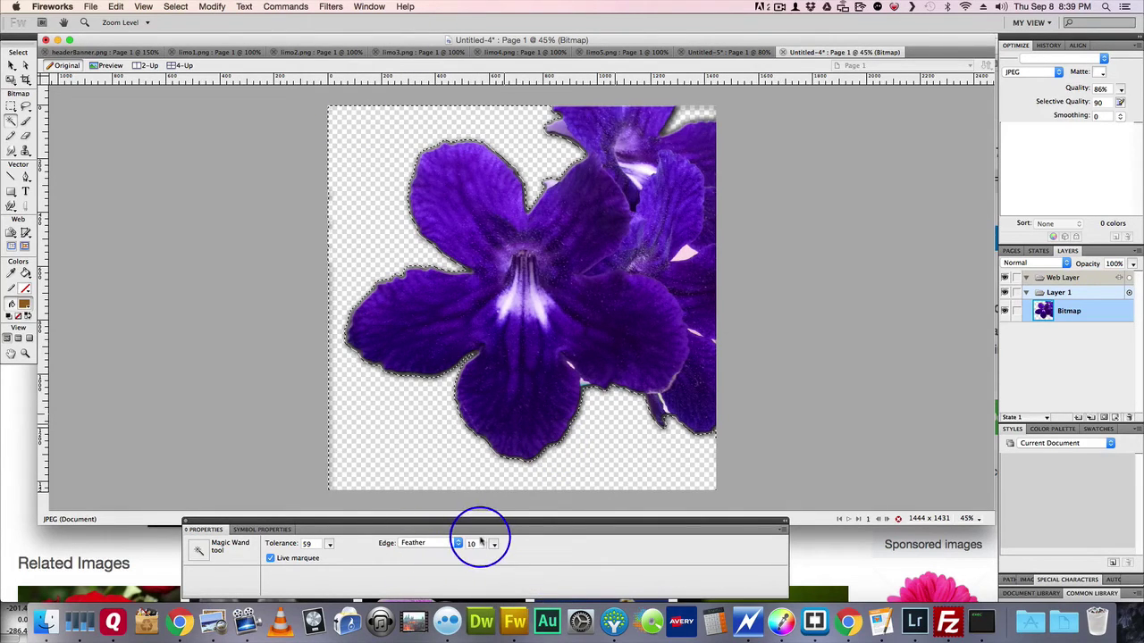
click(179, 7)
click(187, 30)
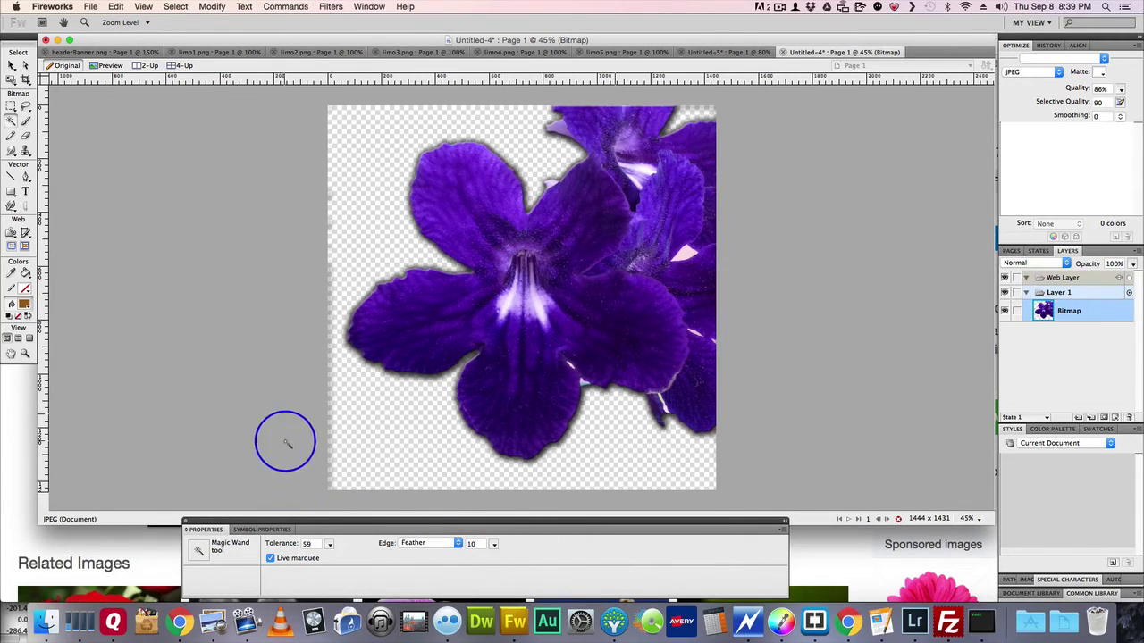
Change the canvas colour to orange #CC9933.
click(12, 64)
click(191, 173)
click(305, 544)
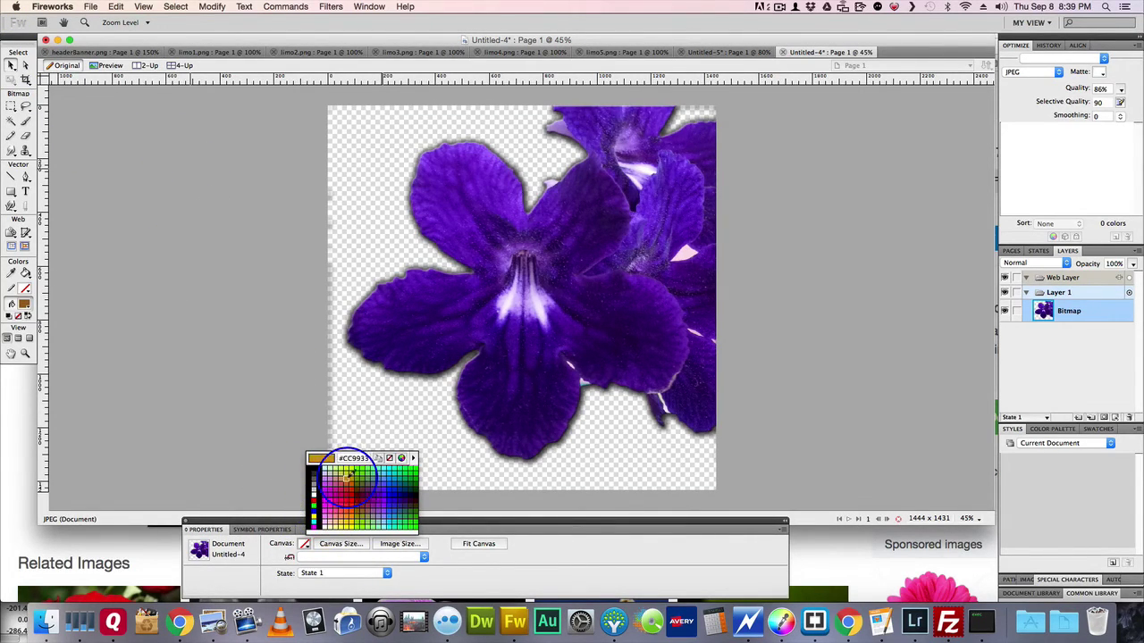
click(347, 477)
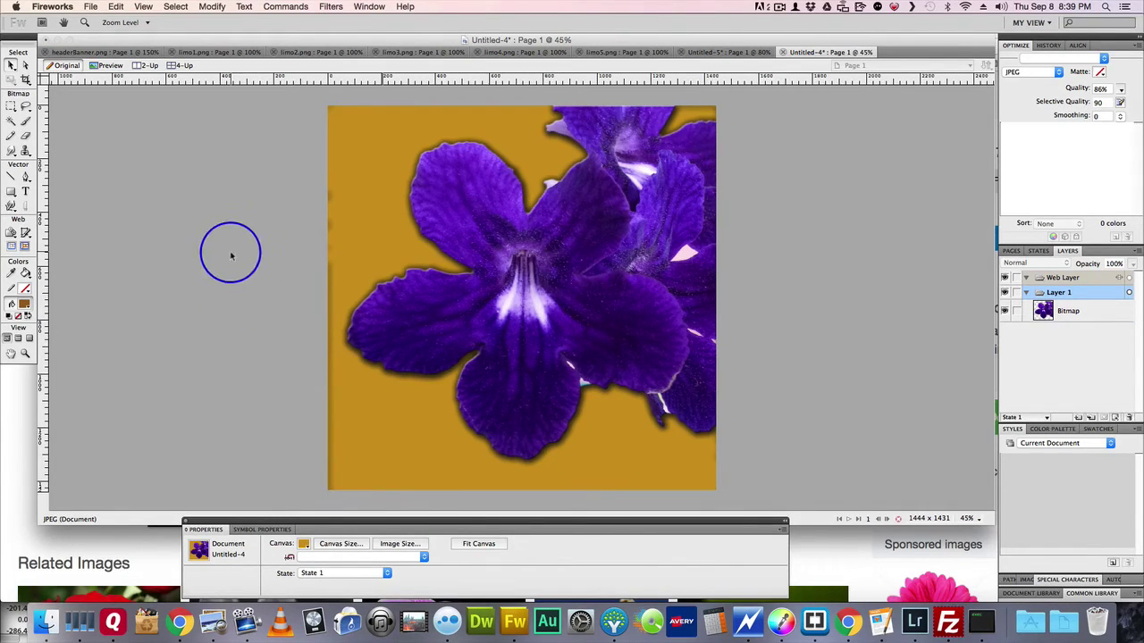
Erase the leftover strips along the image's left and top edges with the Eraser.
click(25, 136)
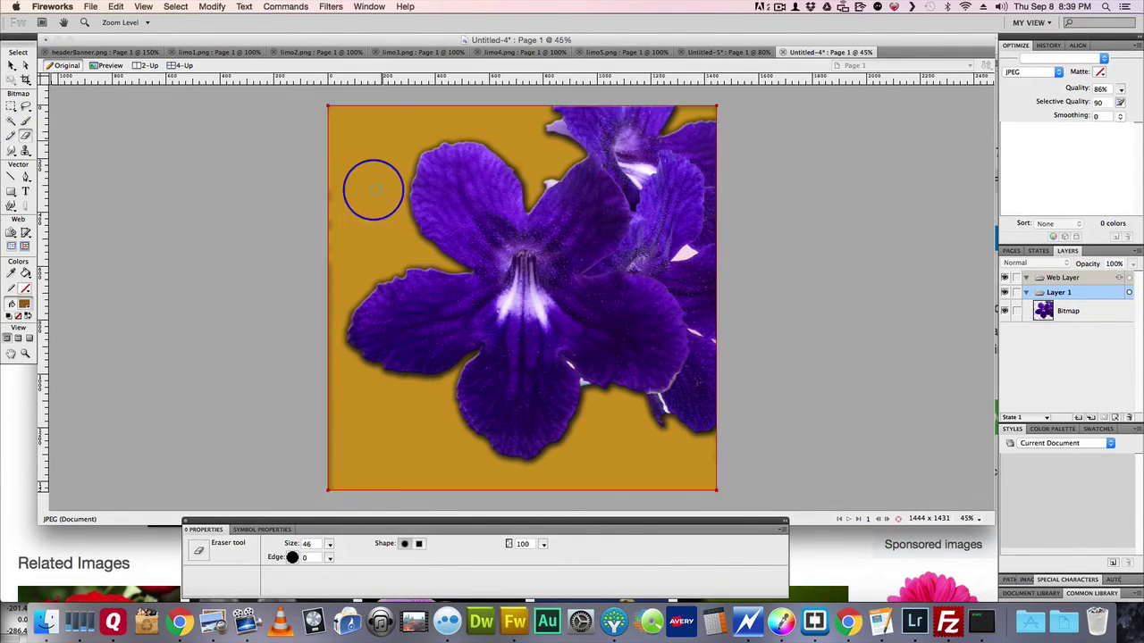
mouse_move(332, 181)
mouse_down()
mouse_move(321, 312)
mouse_move(331, 489)
mouse_move(483, 503)
mouse_move(693, 463)
mouse_move(741, 231)
mouse_up()
mouse_move(503, 77)
mouse_down()
mouse_move(378, 122)
mouse_move(323, 111)
mouse_move(253, 223)
mouse_up()
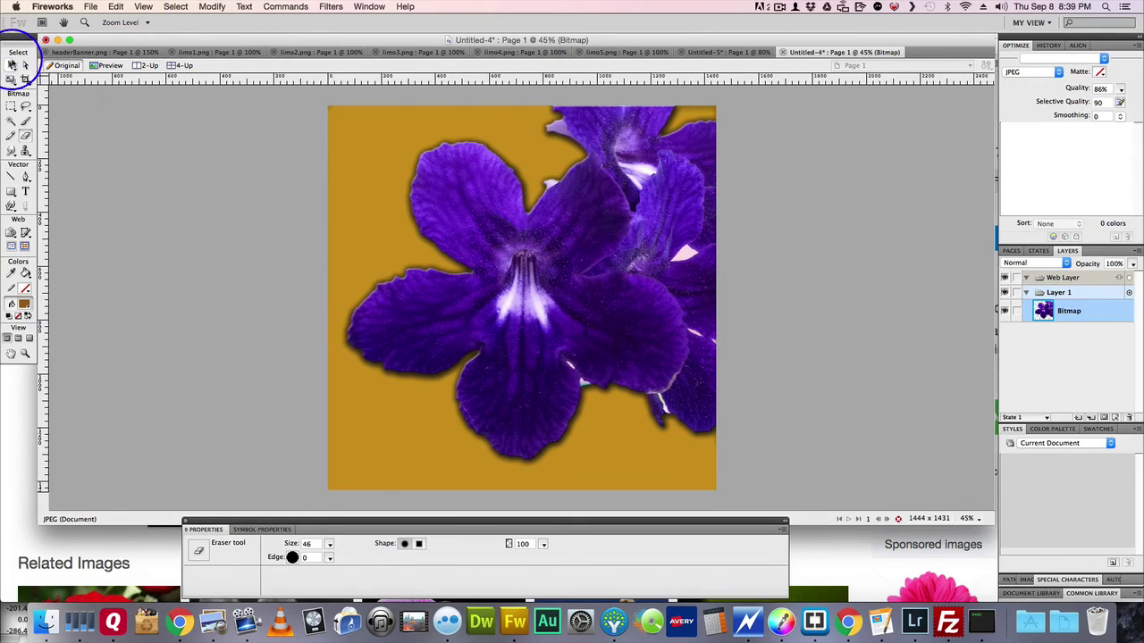
click(12, 65)
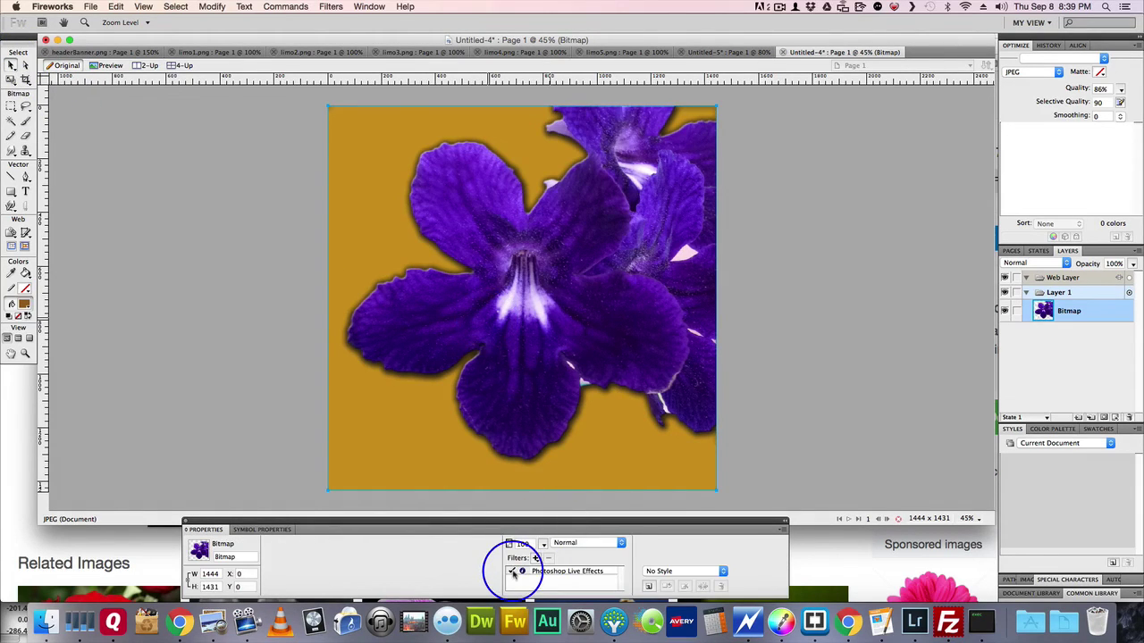
click(512, 572)
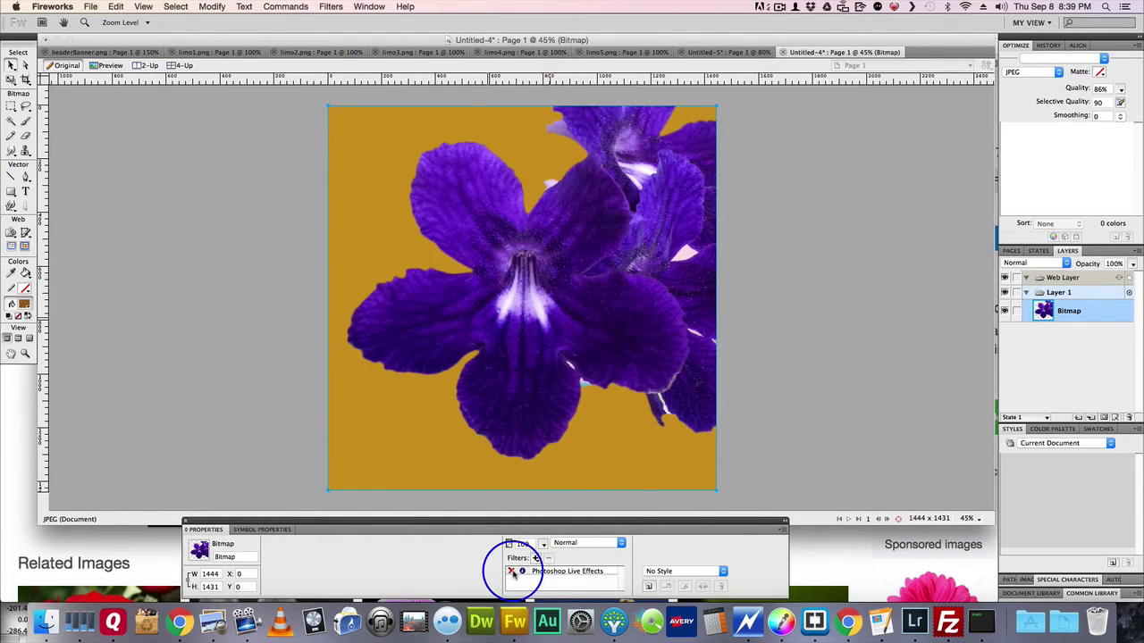
click(512, 572)
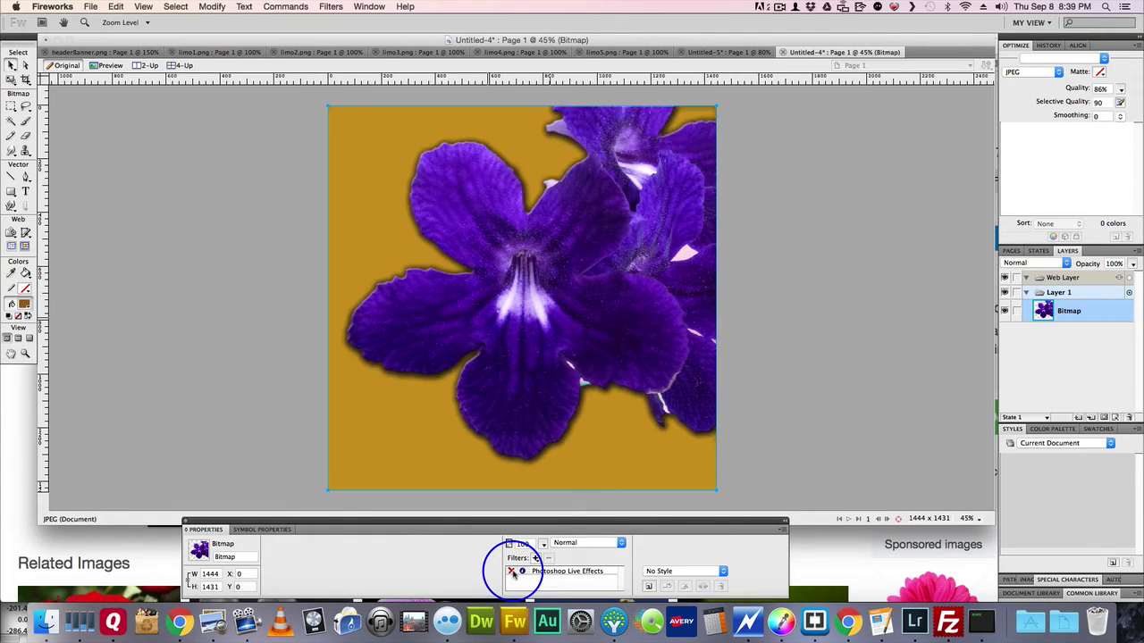